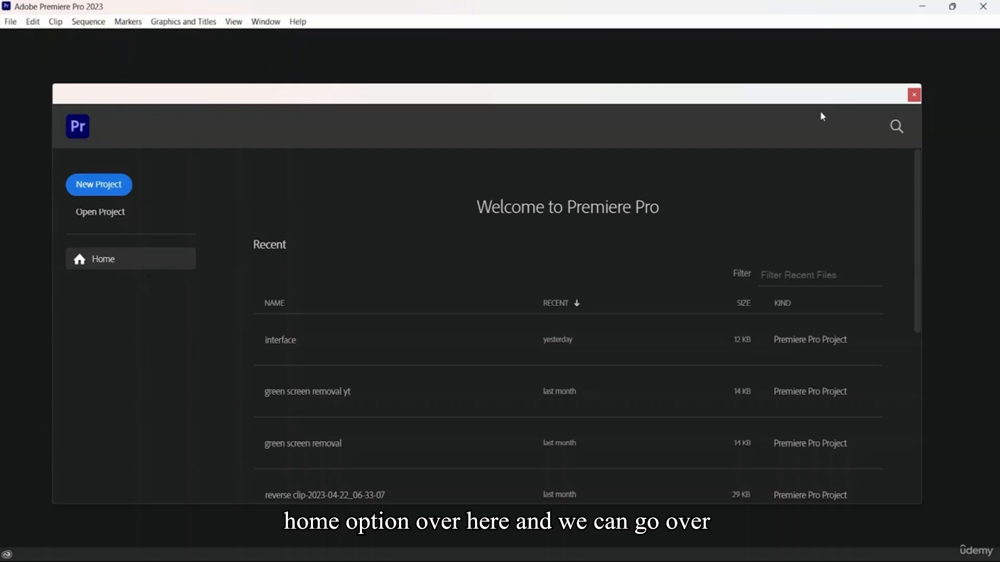
# Open the search for previous projects from the home screen and exit it again
pyautogui.click(899, 135)
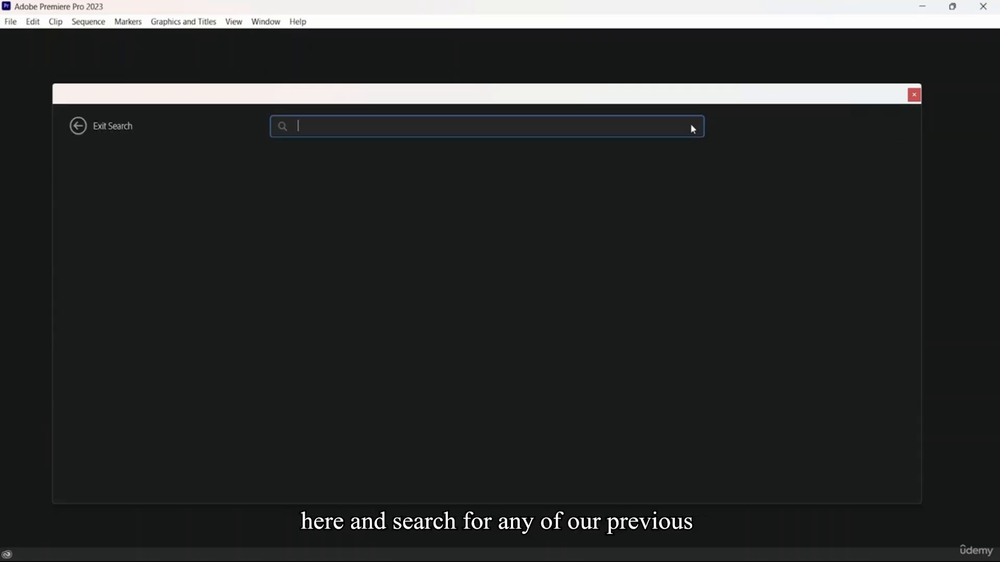
pyautogui.click(90, 132)
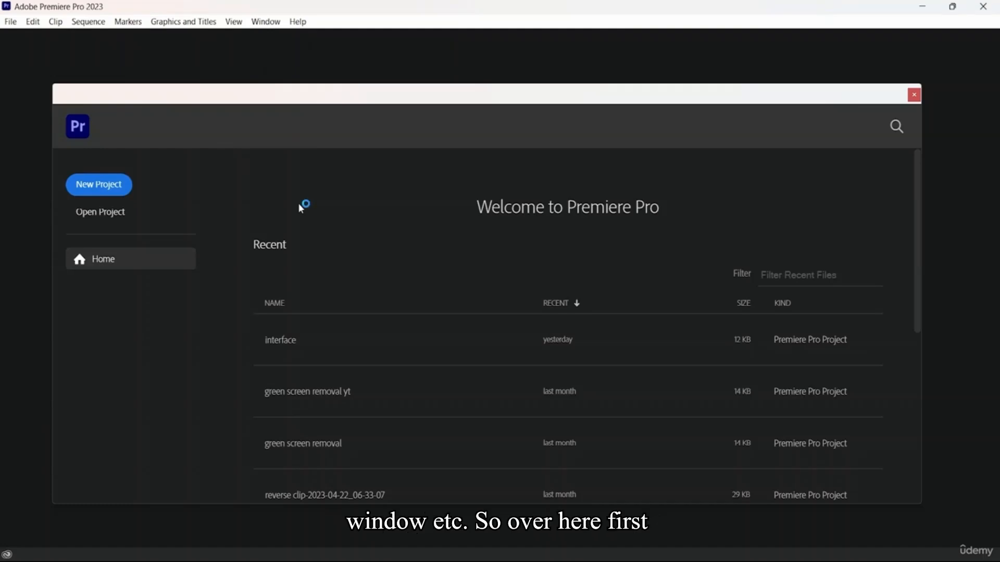
# Examine the available commands in each main menu, from File through Help, including Preferences and Workspaces
pyautogui.click(10, 22)
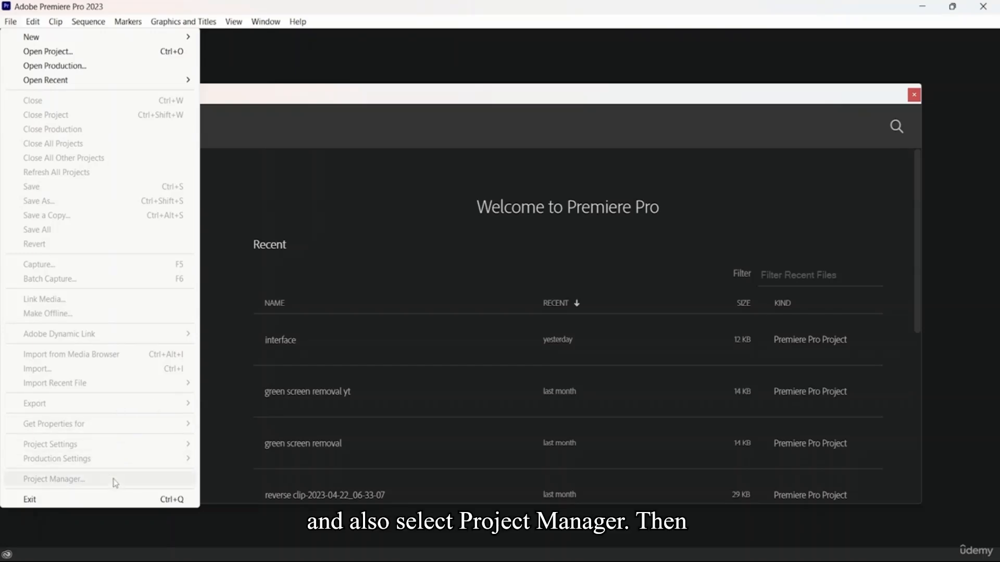
pyautogui.moveTo(35, 23)
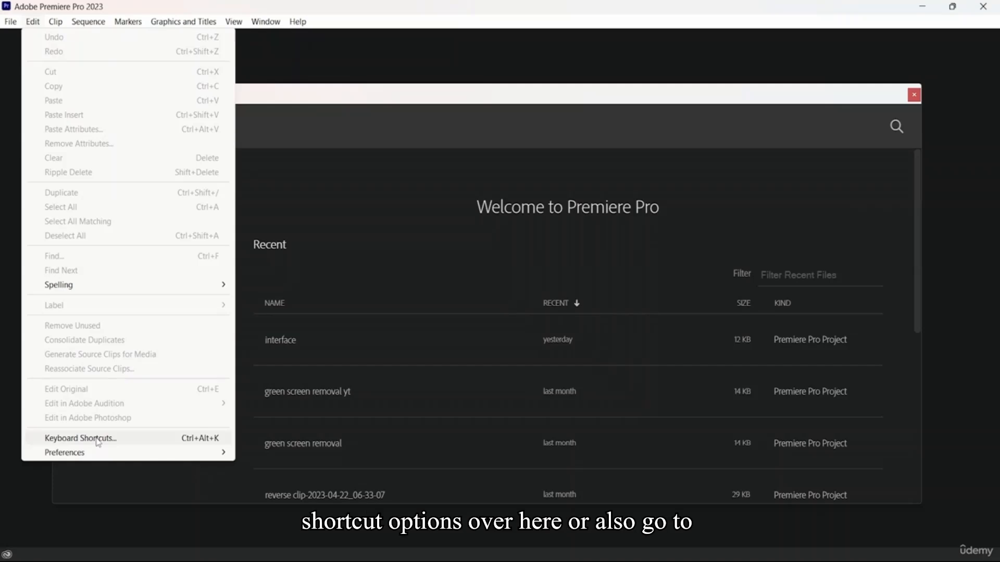
pyautogui.moveTo(93, 457)
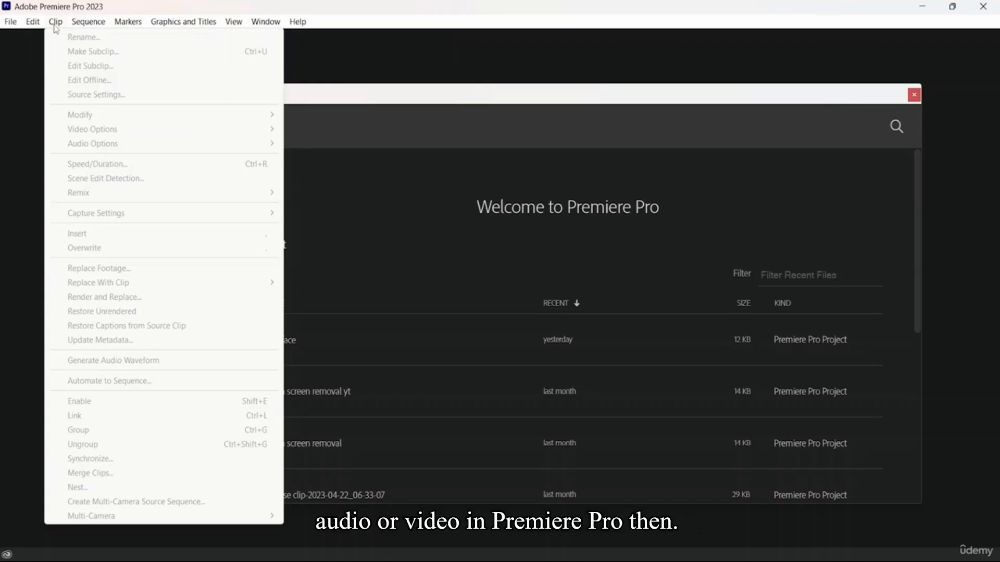
pyautogui.moveTo(87, 25)
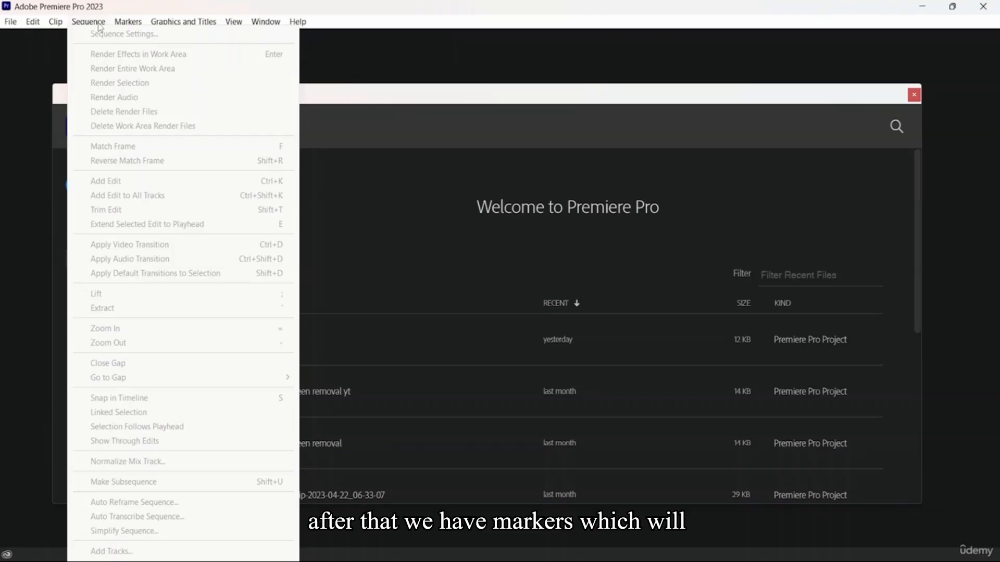
pyautogui.moveTo(130, 24)
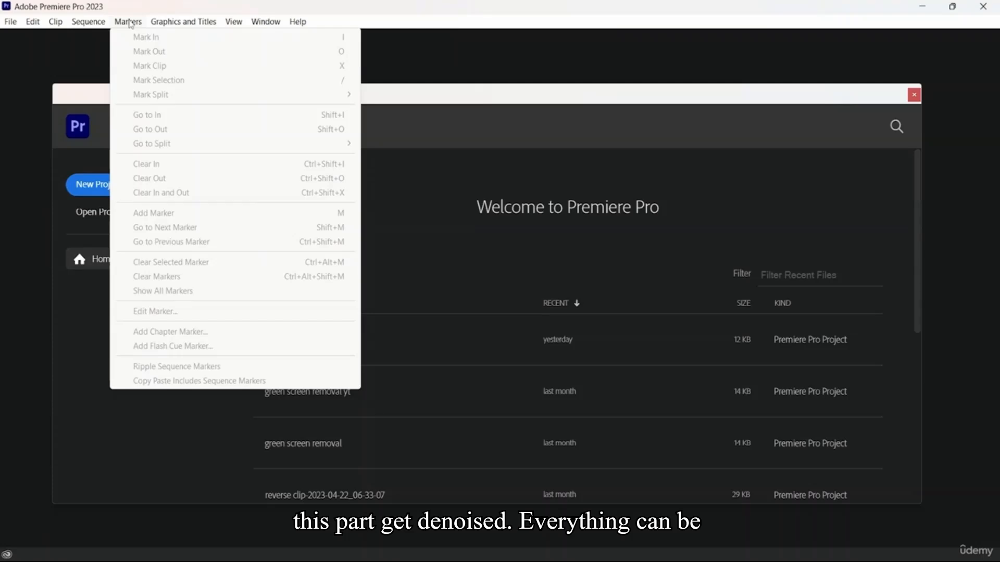
pyautogui.moveTo(182, 24)
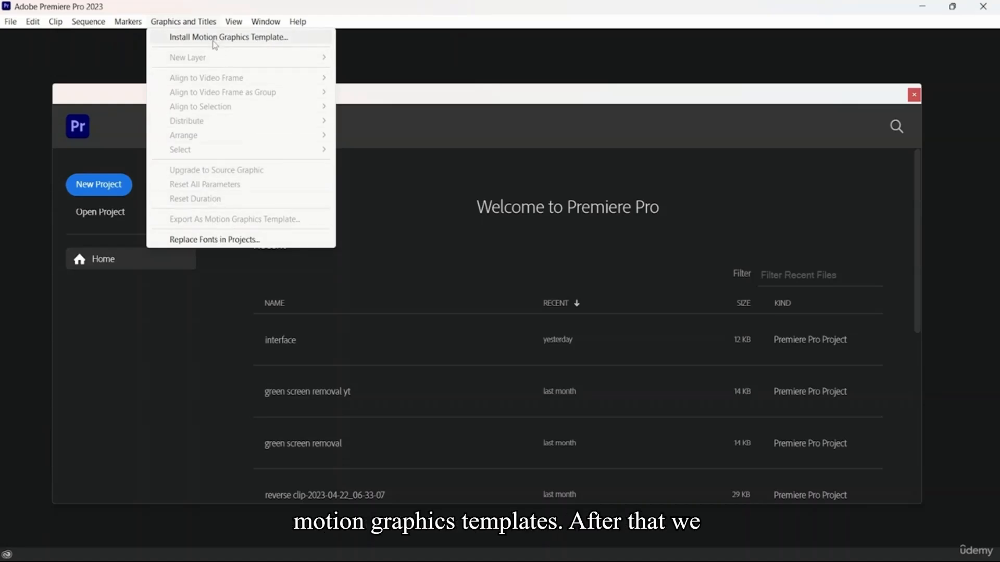
pyautogui.moveTo(235, 23)
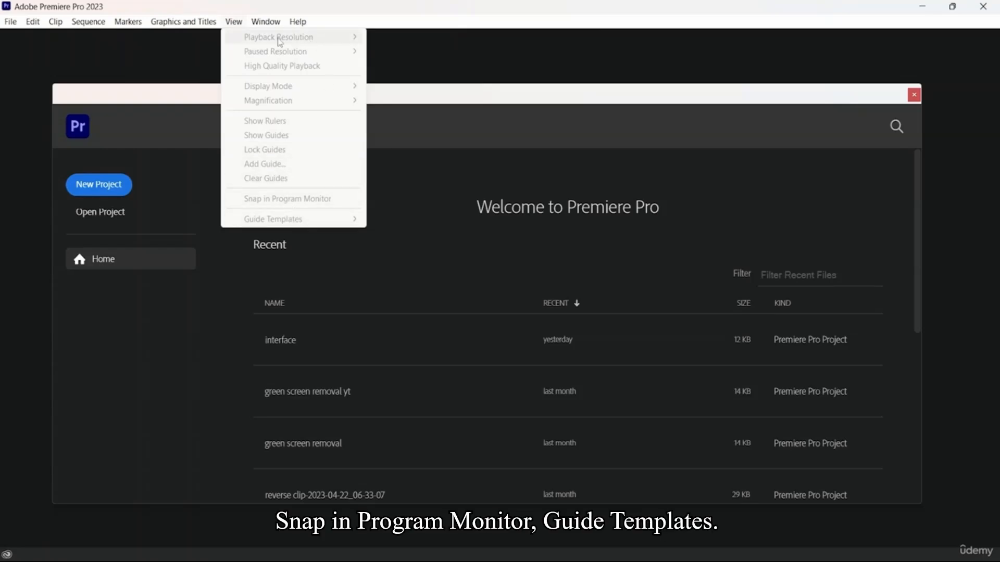
pyautogui.moveTo(265, 21)
pyautogui.moveTo(282, 41)
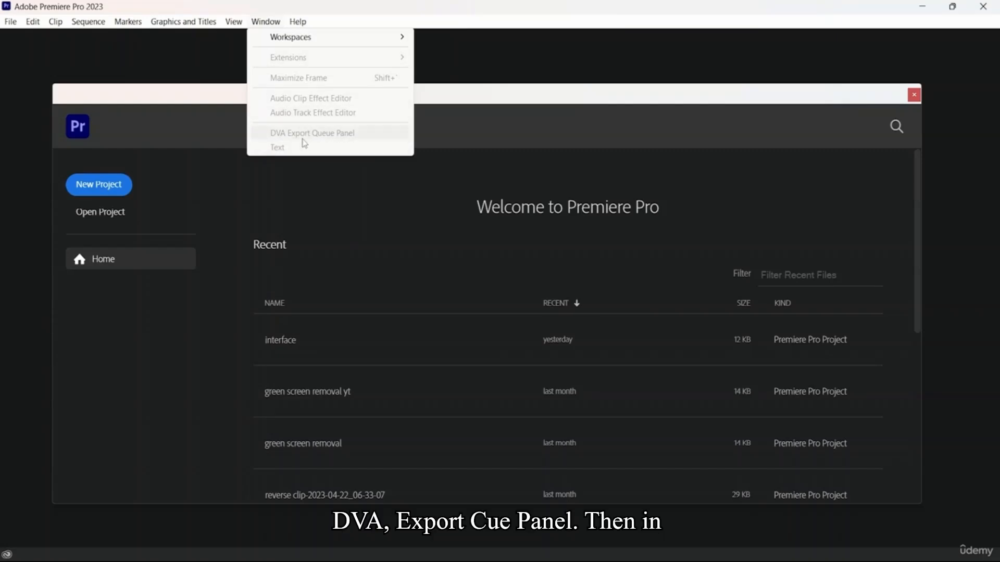
pyautogui.moveTo(298, 21)
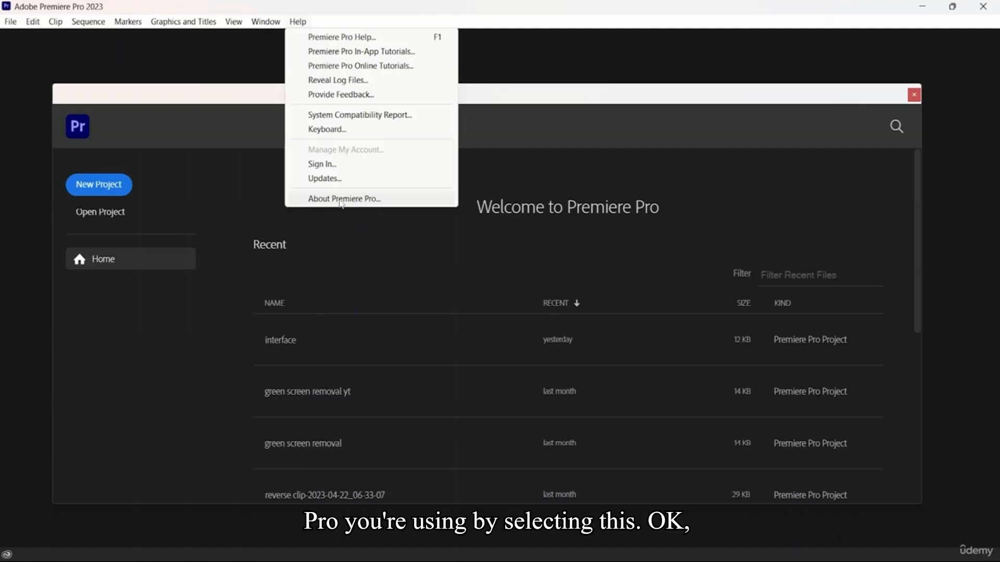
pyautogui.click(334, 6)
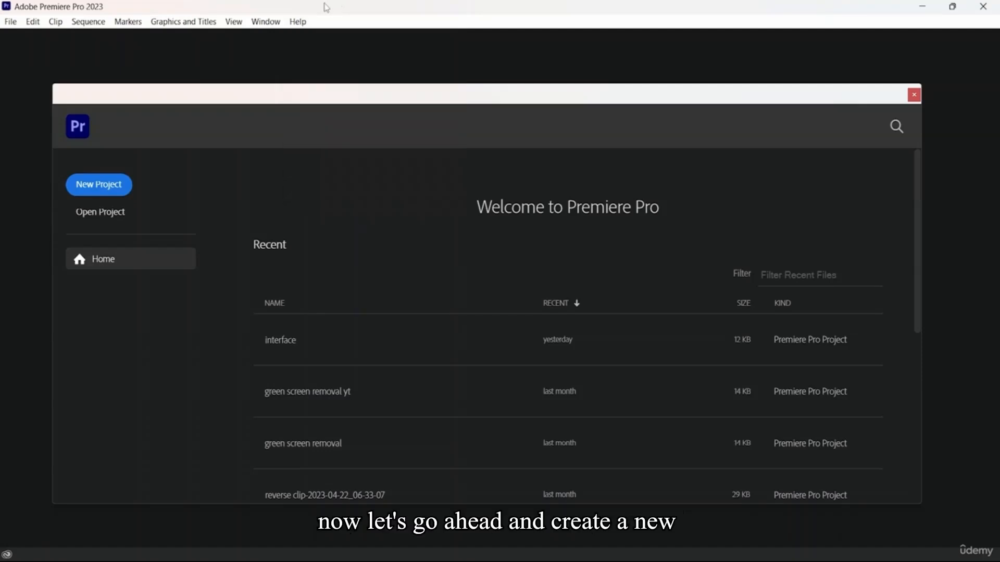
# Start a new project and name it "interface"
pyautogui.click(119, 185)
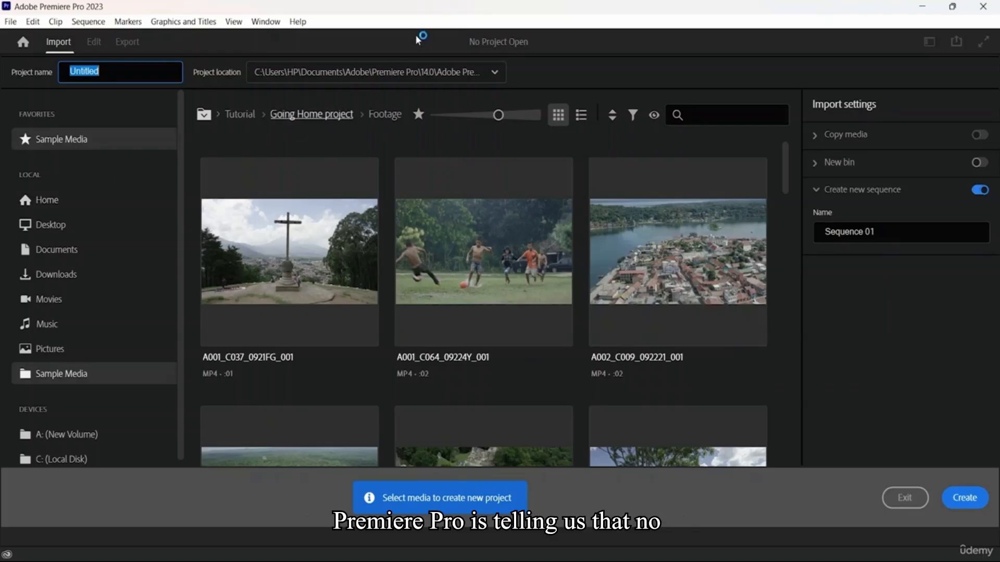
pyautogui.click(415, 52)
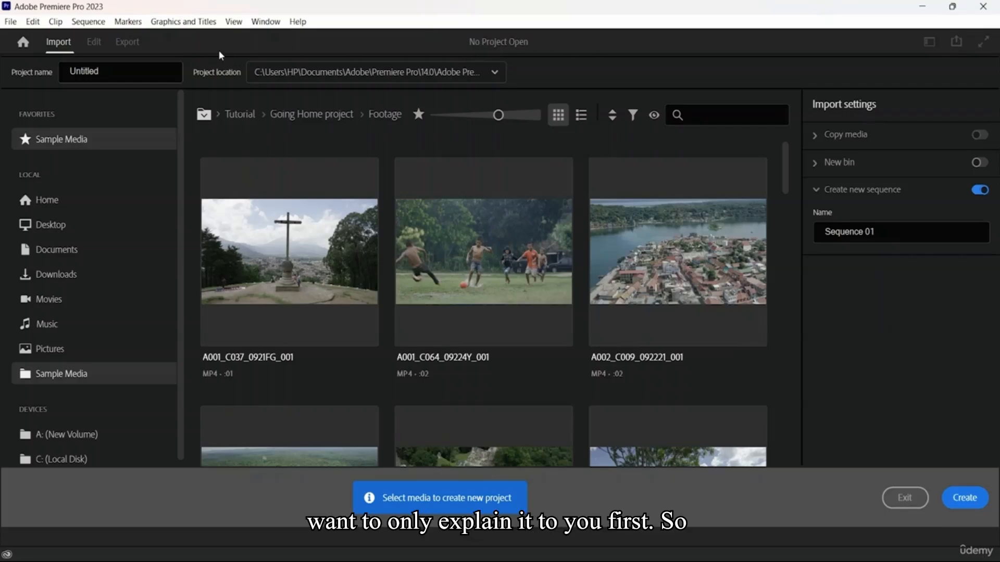
pyautogui.click(129, 72)
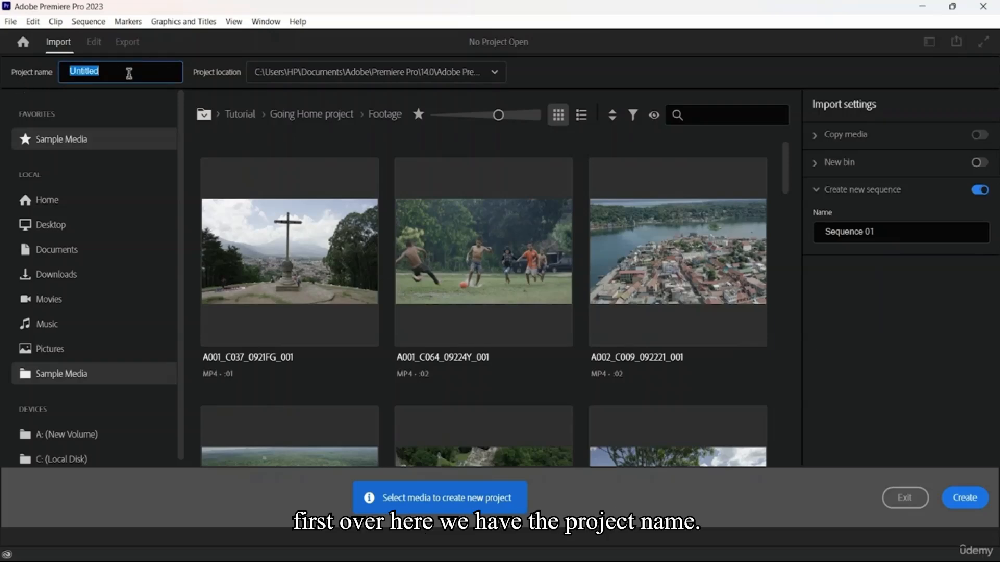
pyautogui.write('i')
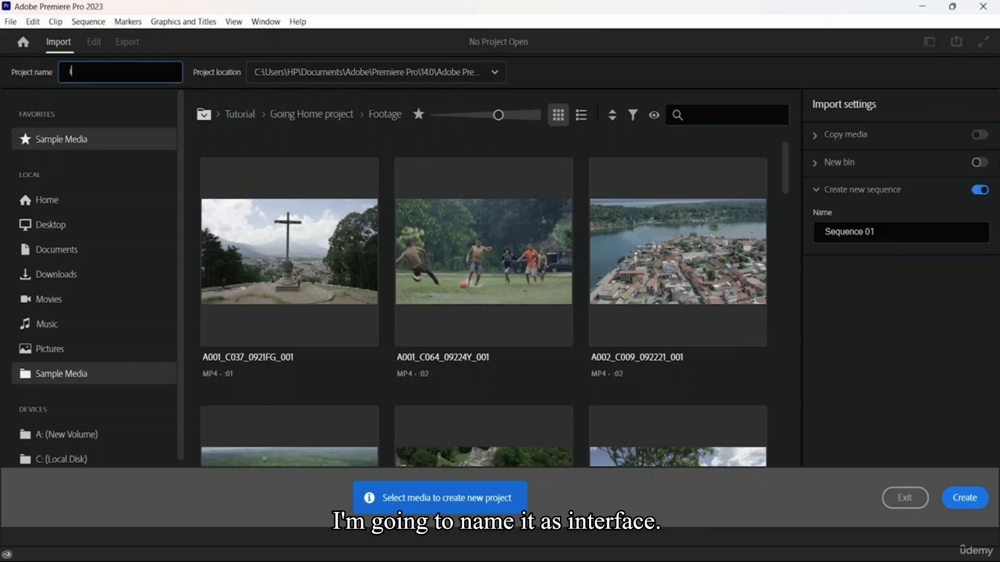
pyautogui.write('nterface')
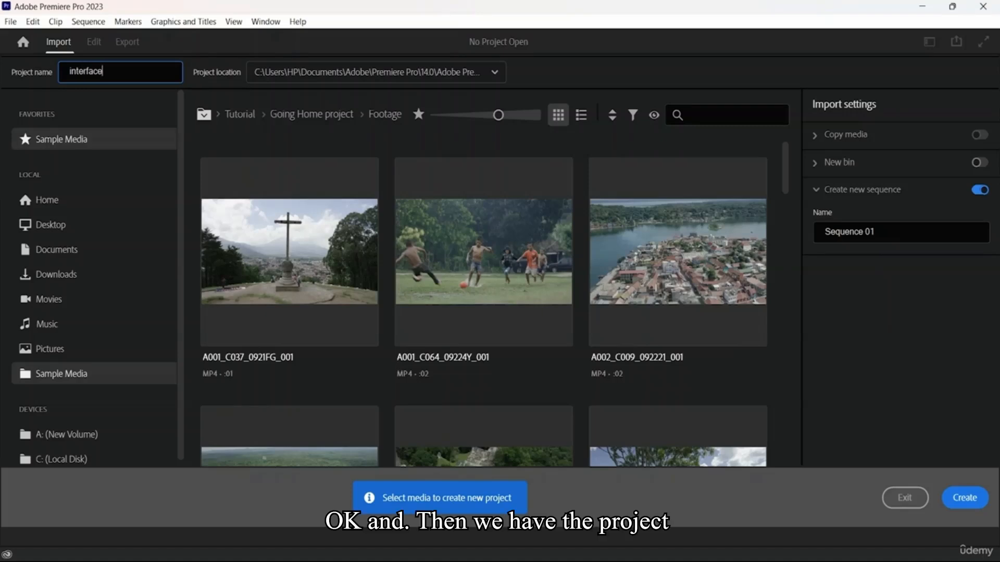
pyautogui.click(224, 70)
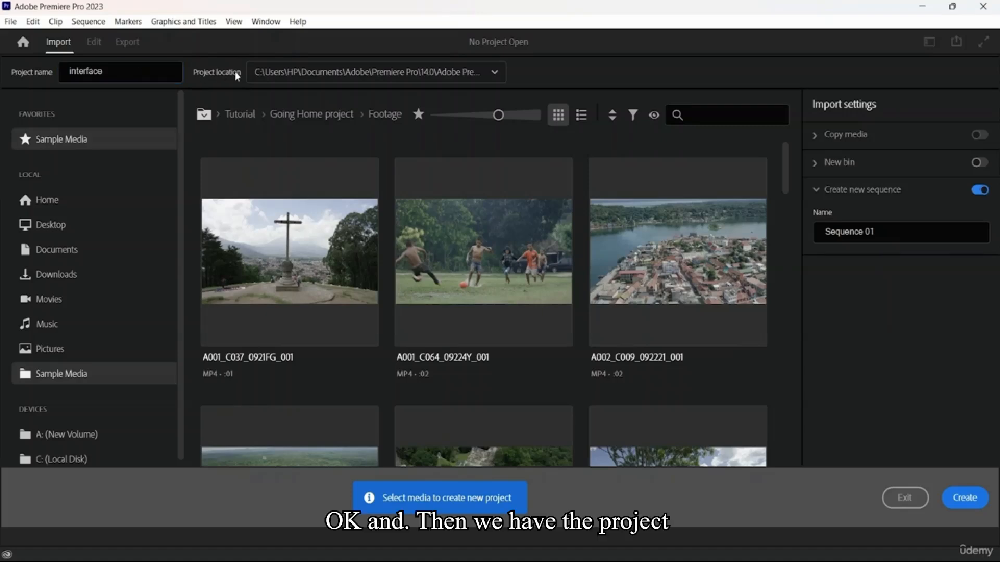
# Review the project location choices, the media sources, and the Copy media and New bin import settings
pyautogui.click(495, 74)
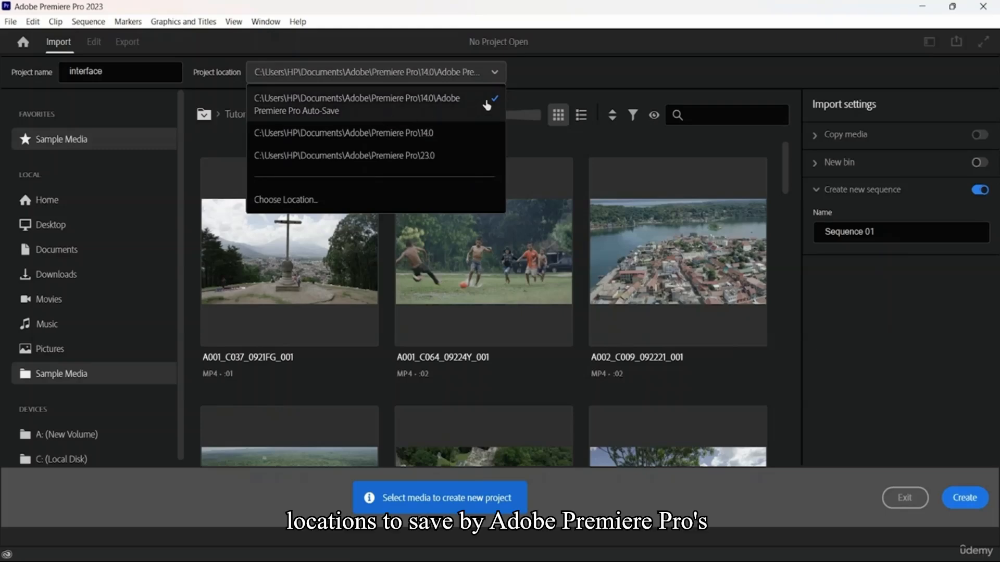
pyautogui.click(532, 78)
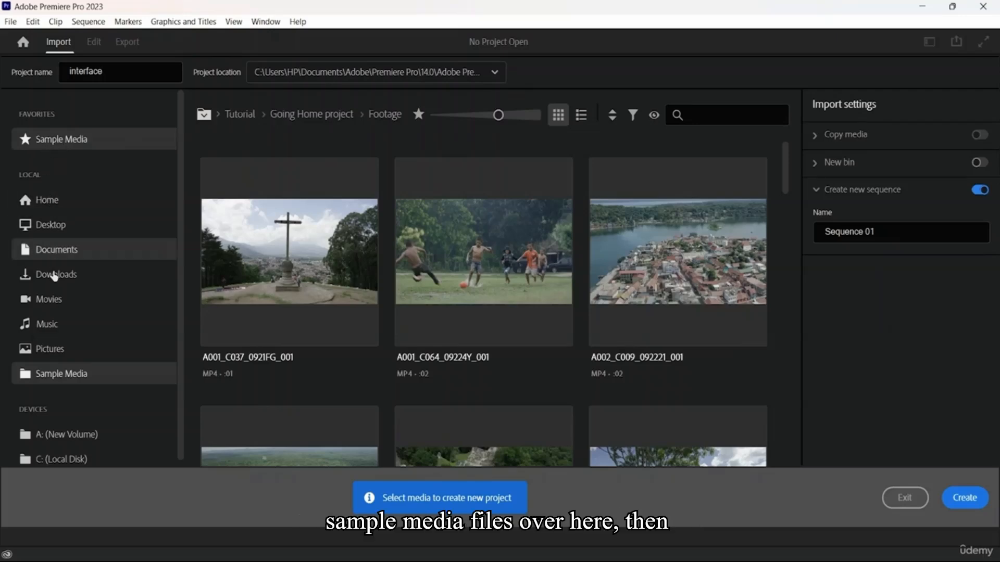
pyautogui.scroll(-1, 61, 312)
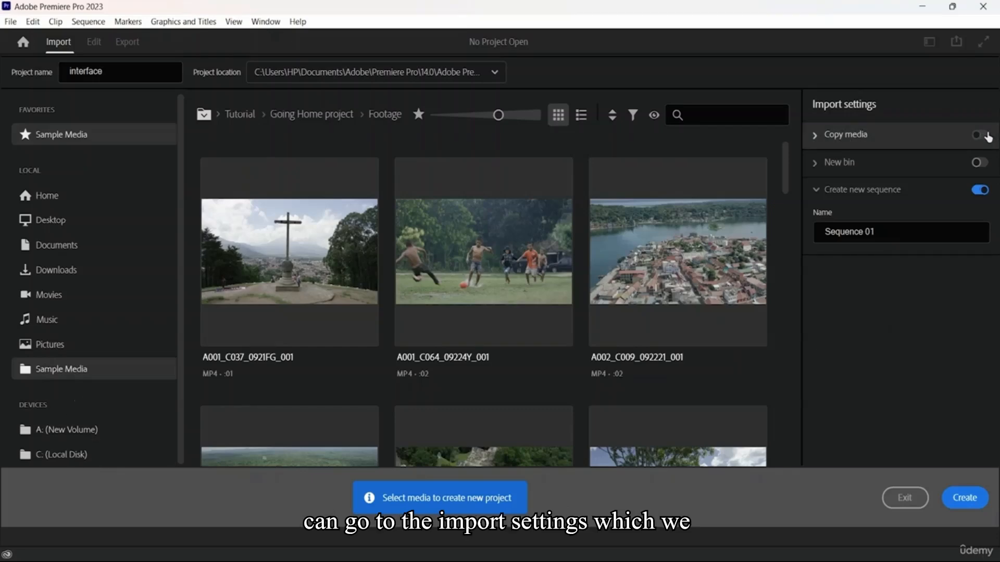
pyautogui.click(817, 136)
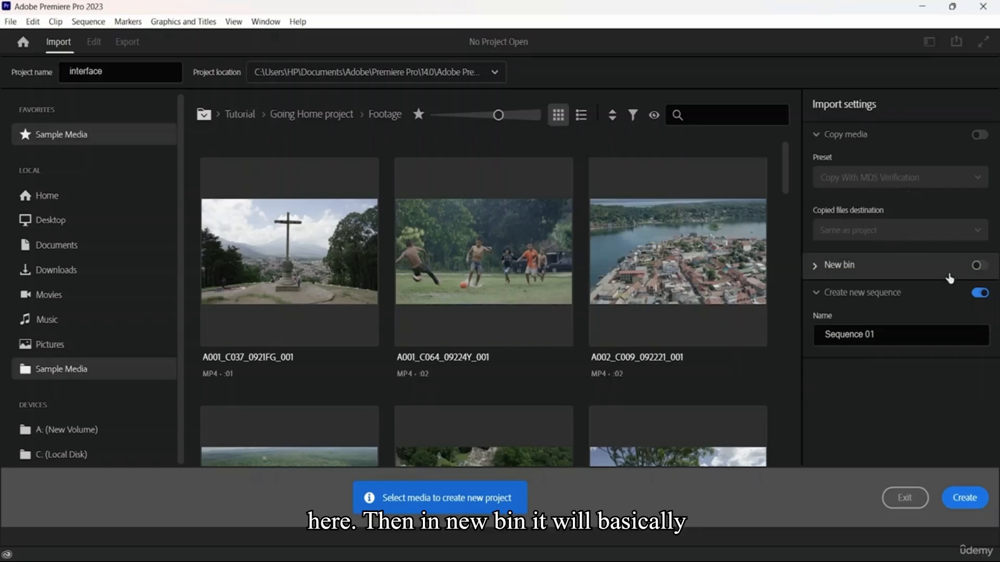
pyautogui.click(892, 267)
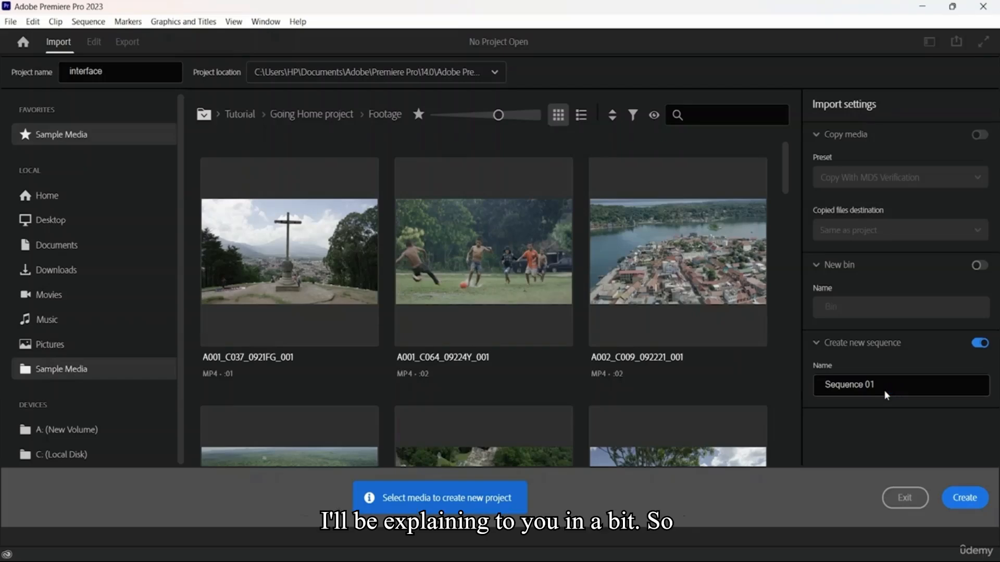
# Create the project, replacing the existing project with the same name
pyautogui.click(972, 497)
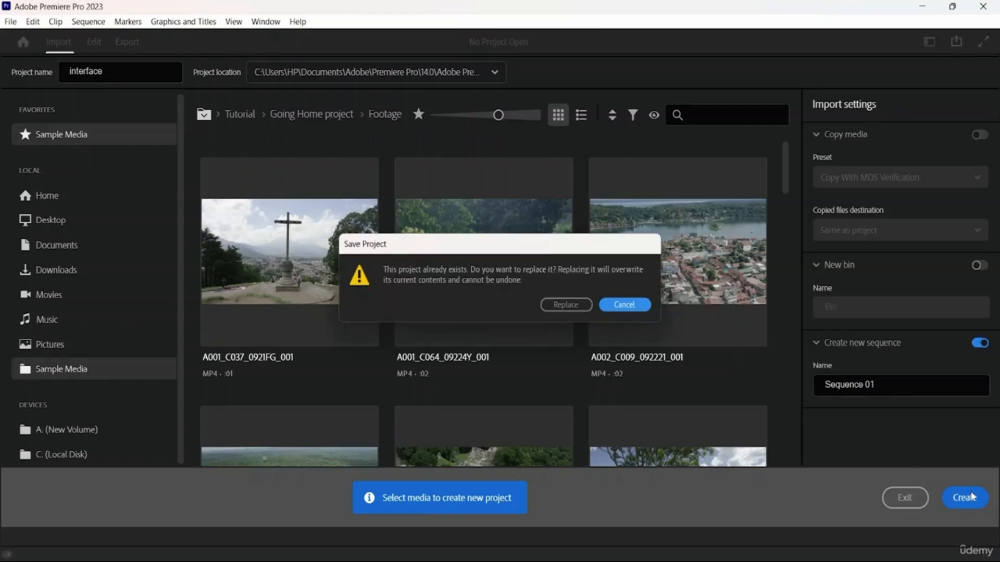
pyautogui.click(564, 305)
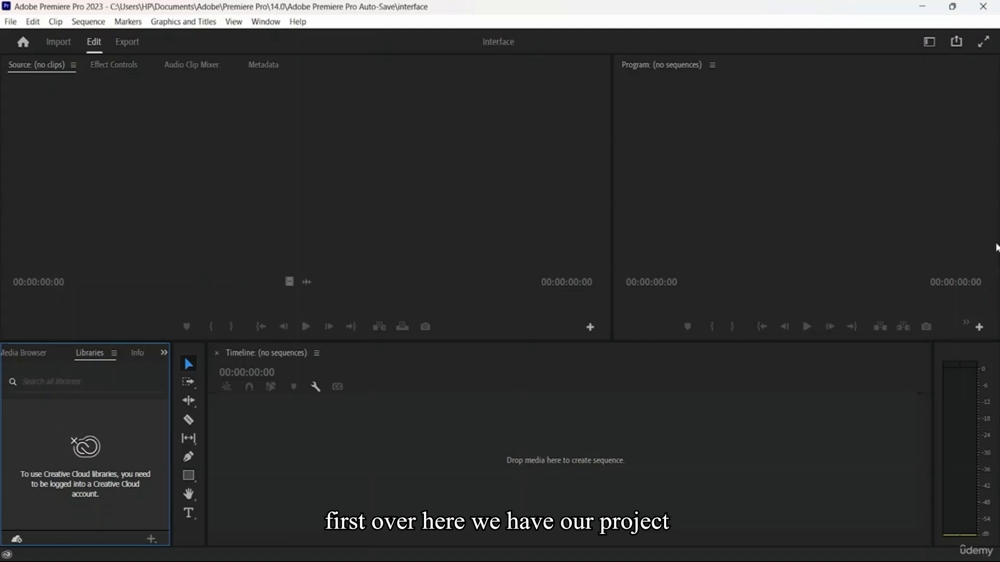
# Bring the hidden Project panel into view and widen it to about two and a half times its width
pyautogui.click(164, 353)
pyautogui.click(186, 370)
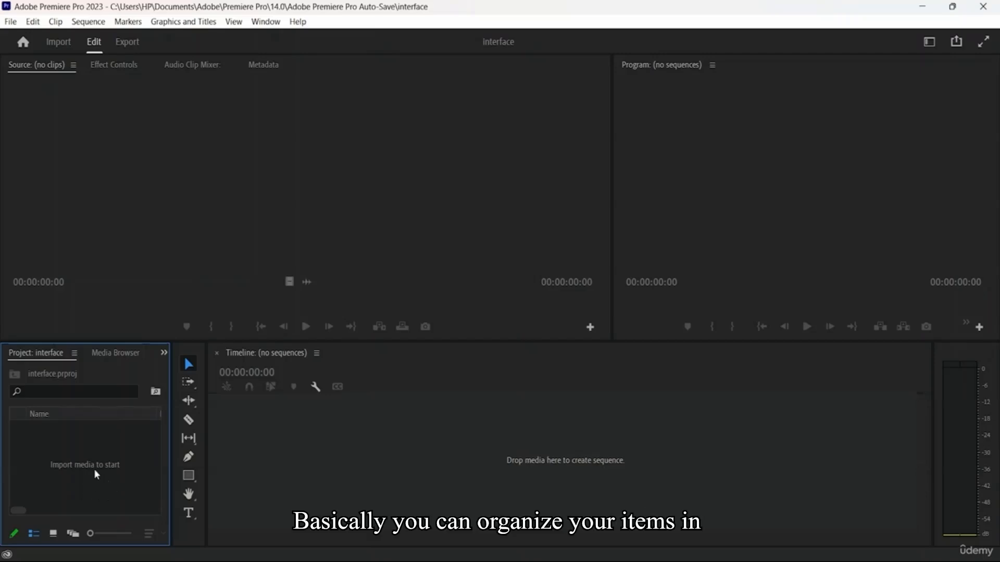
pyautogui.rightClick(68, 454)
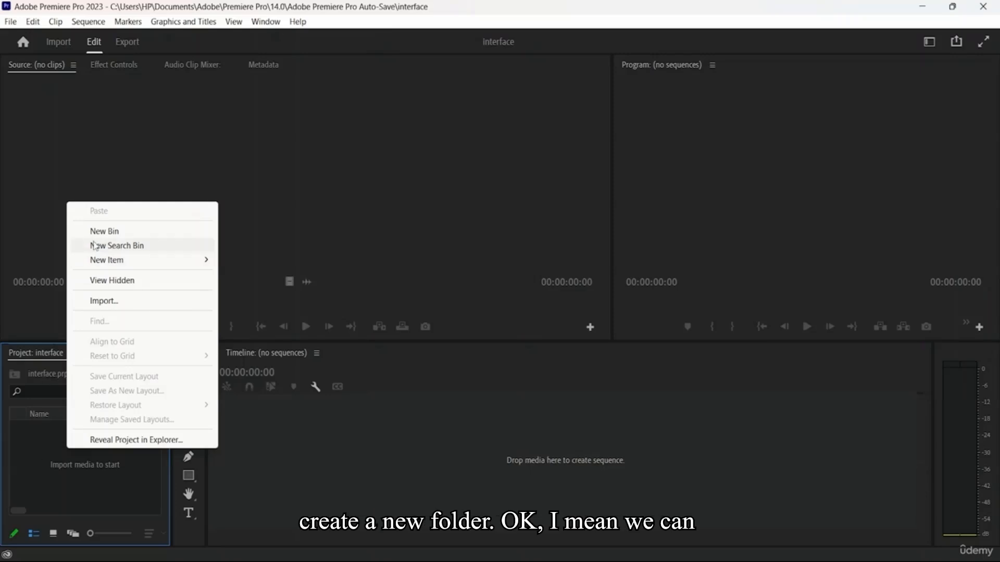
pyautogui.click(51, 477)
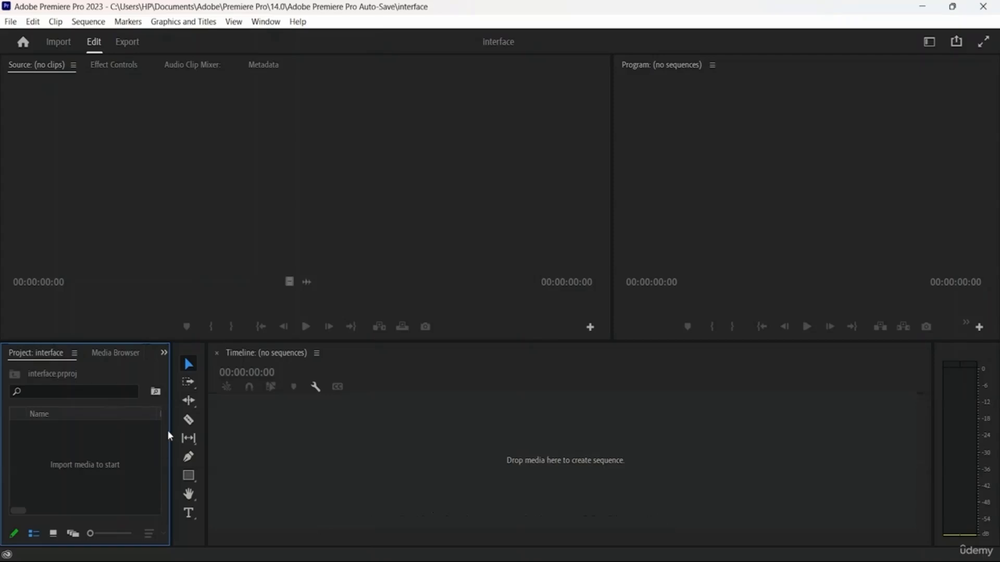
pyautogui.moveTo(171, 435); pyautogui.dragTo(420, 440)
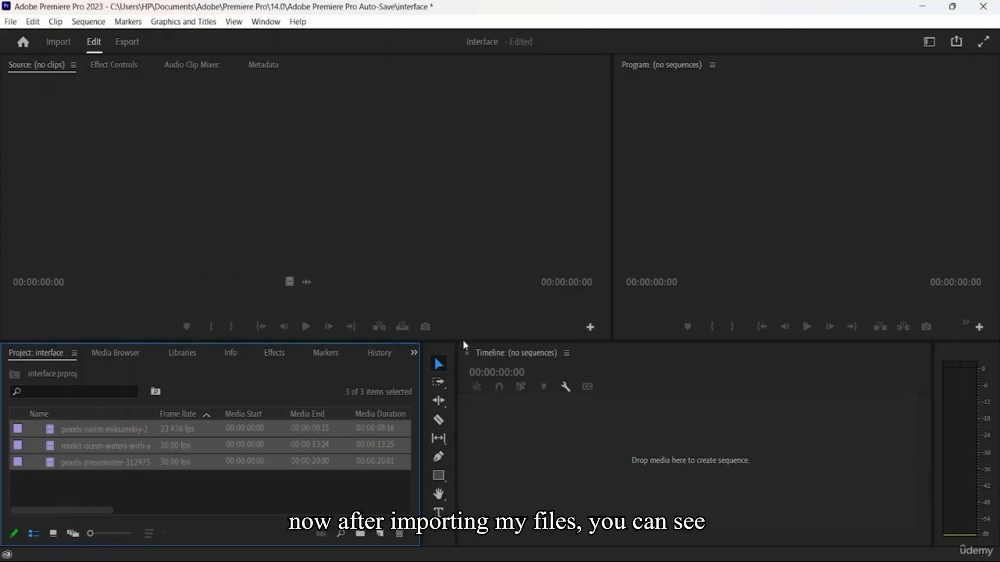
# Deselect the imported clips and browse their thumbnails in Icon View, followed by Freeform View
pyautogui.click(239, 488)
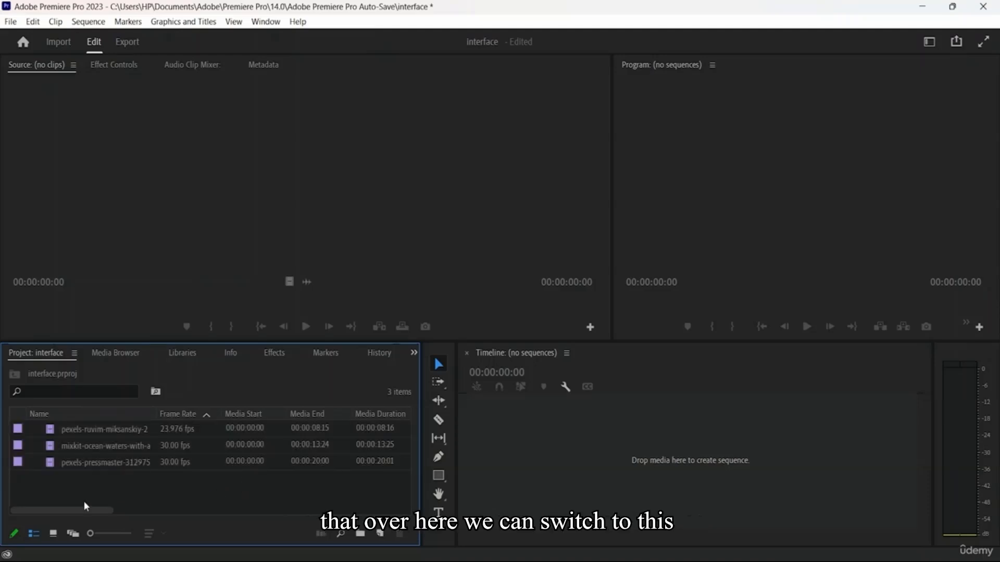
pyautogui.click(53, 534)
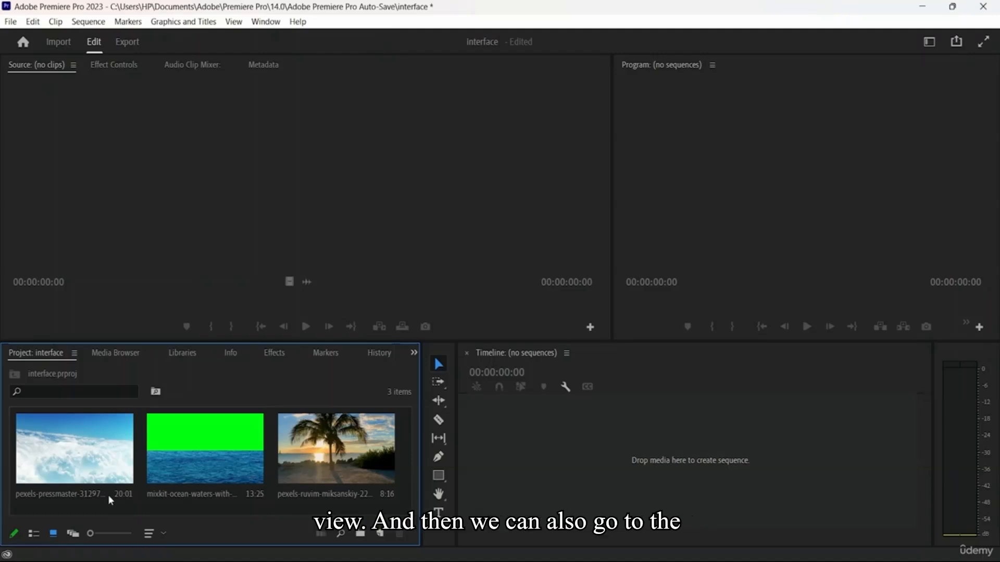
pyautogui.click(73, 534)
pyautogui.scroll(-3, 271, 471)
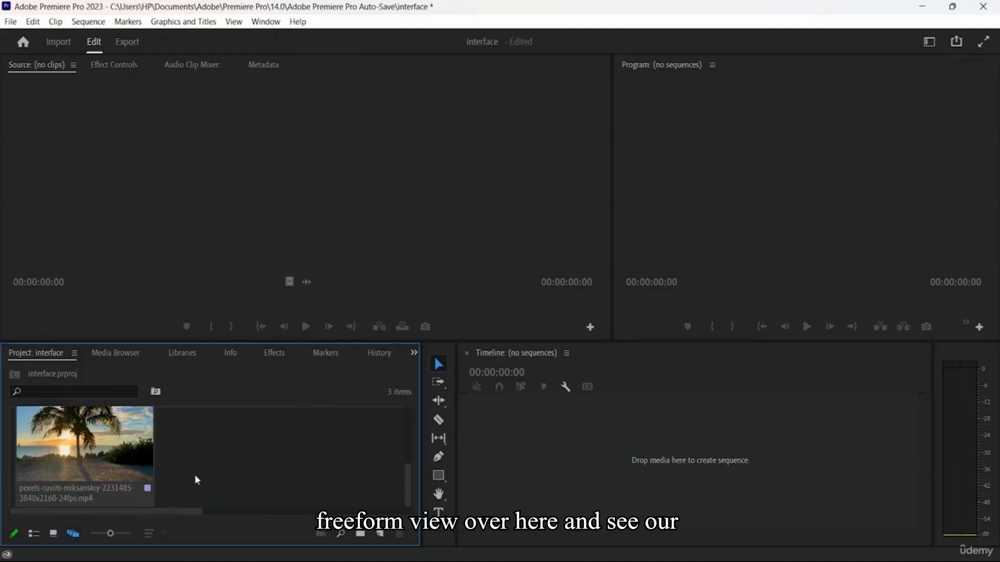
pyautogui.scroll(3, 70, 469)
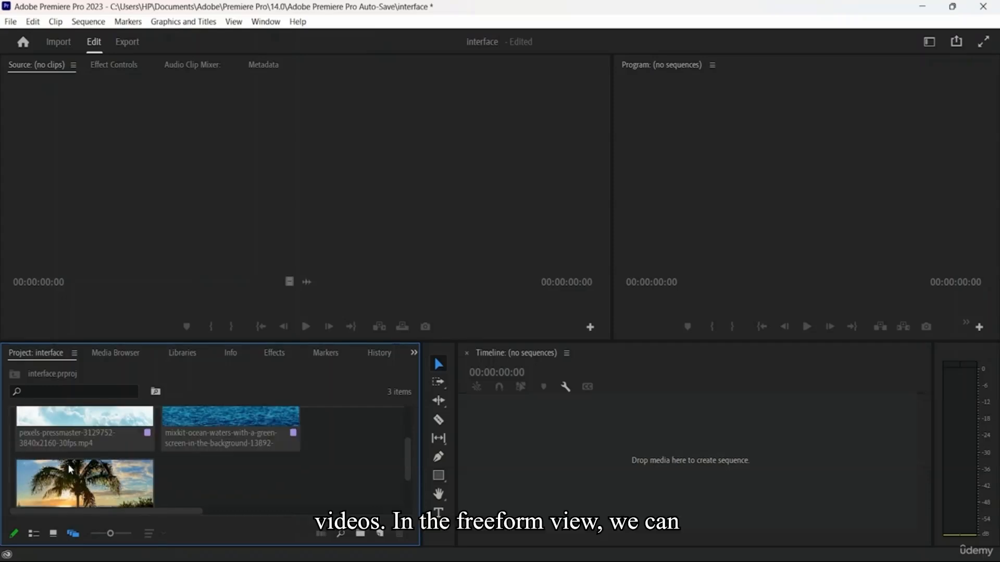
pyautogui.scroll(2, 70, 469)
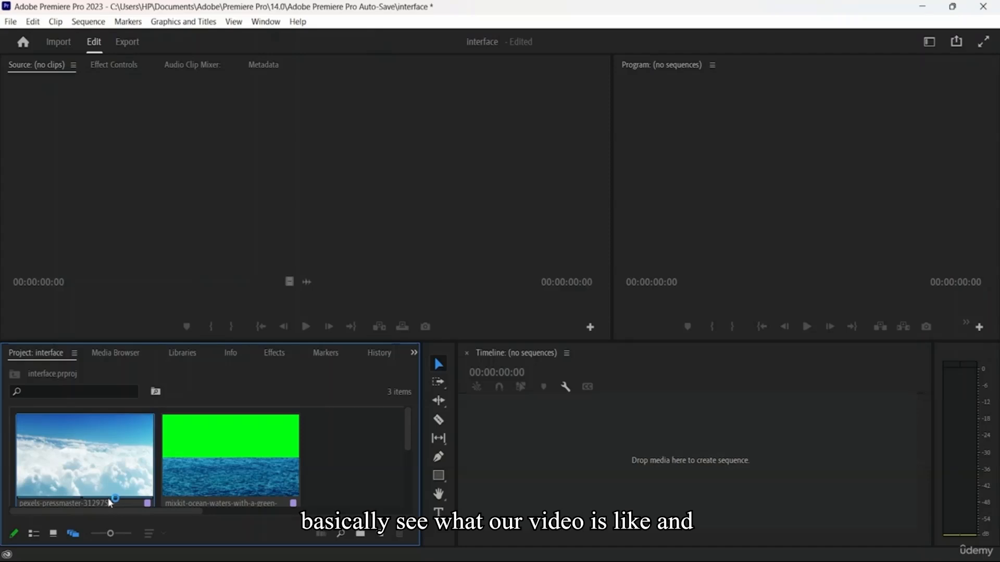
# Switch the imported clips back to List View and examine the metadata columns beyond Media Duration
pyautogui.click(34, 534)
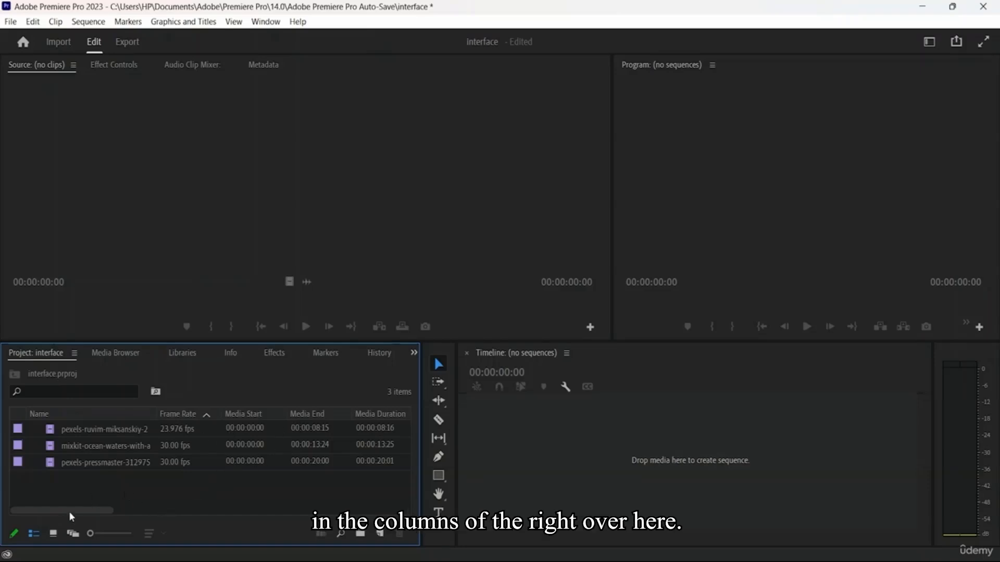
pyautogui.moveTo(72, 510); pyautogui.dragTo(113, 511)
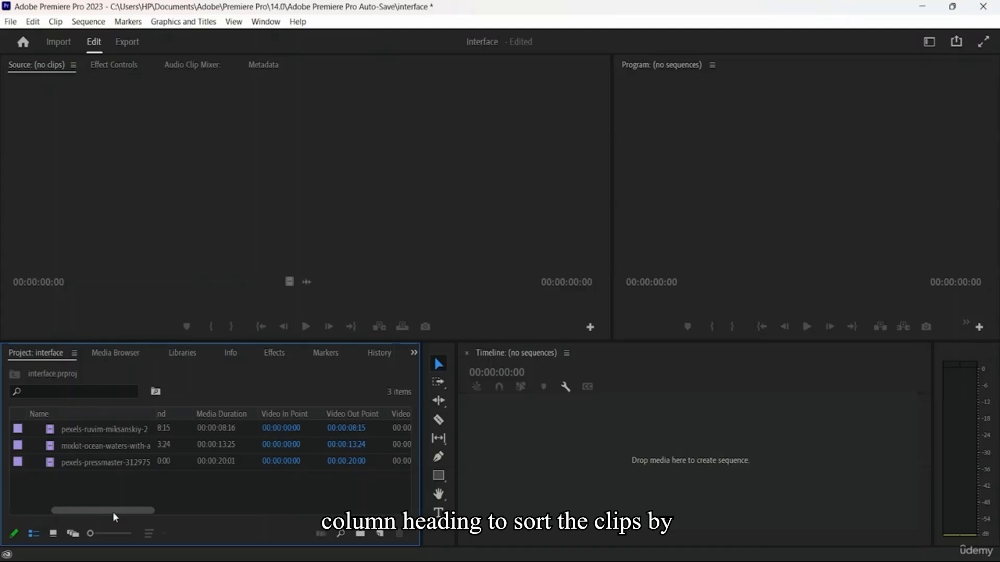
# Sort the clips by Media Duration, by Video In Point, and finally by Name in ascending order
pyautogui.click(240, 413)
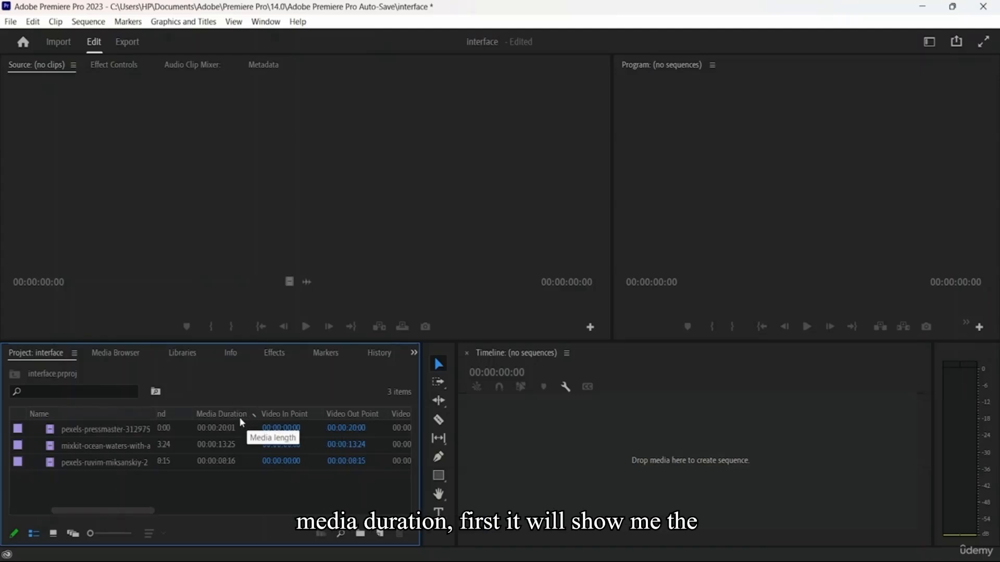
pyautogui.click(235, 416)
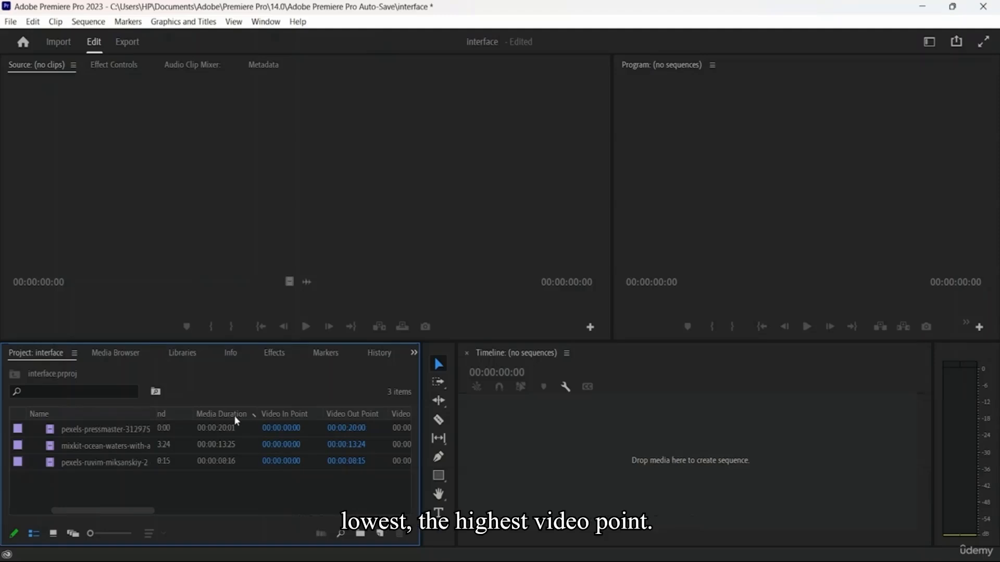
pyautogui.click(298, 417)
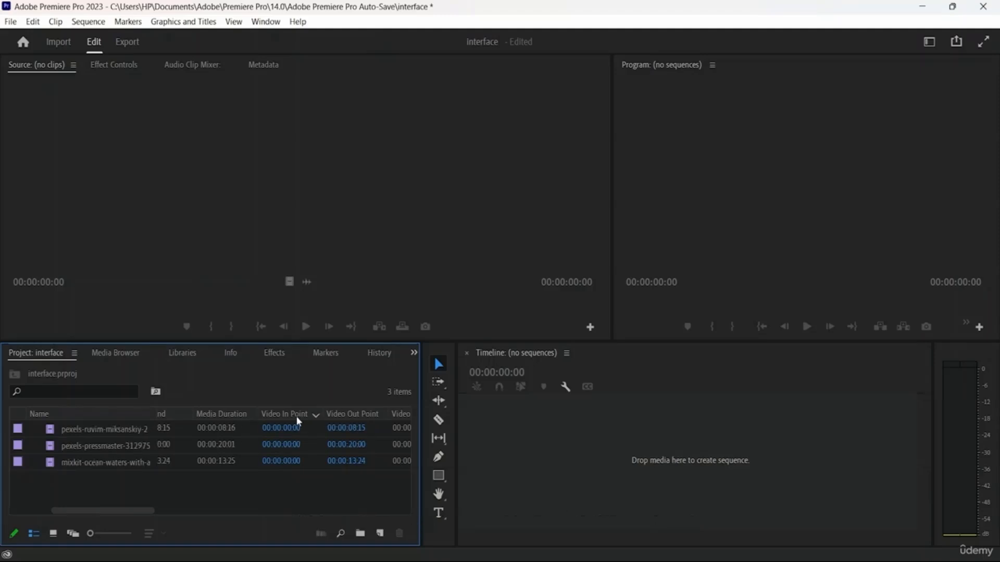
pyautogui.click(295, 417)
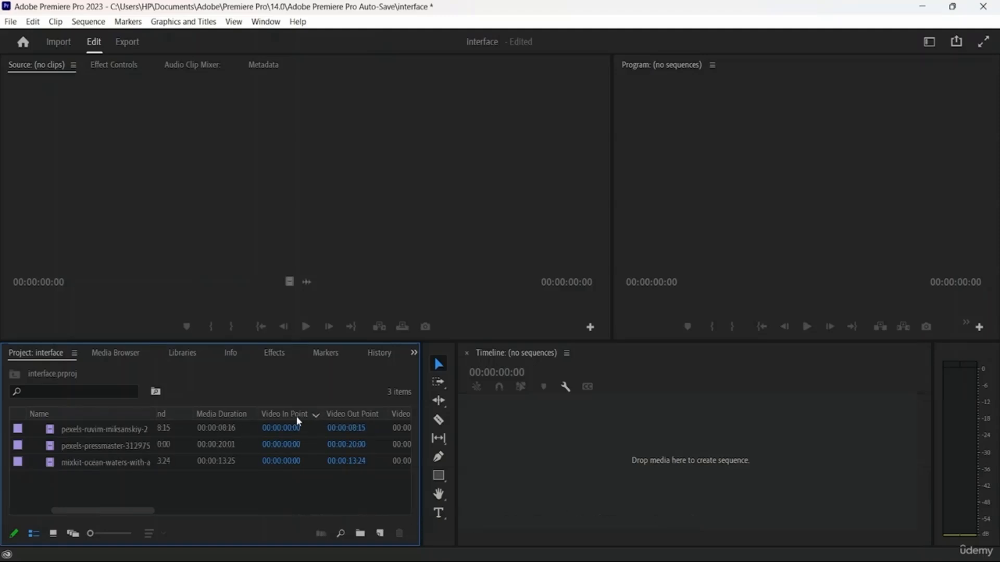
pyautogui.click(107, 416)
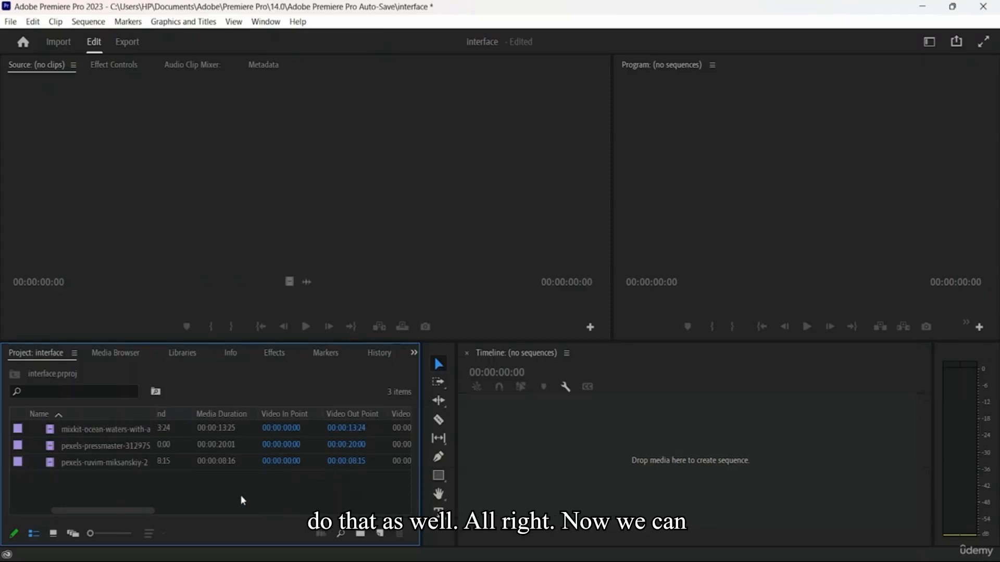
pyautogui.click(64, 389)
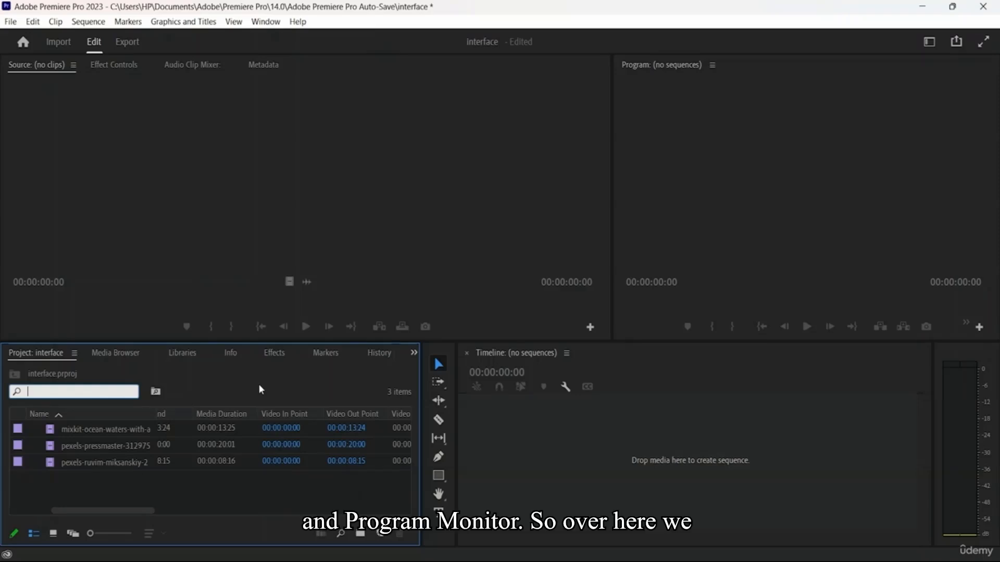
# Open the pexels-ruvim-miksanskiy palm tree clip in the Source Monitor
pyautogui.click(42, 67)
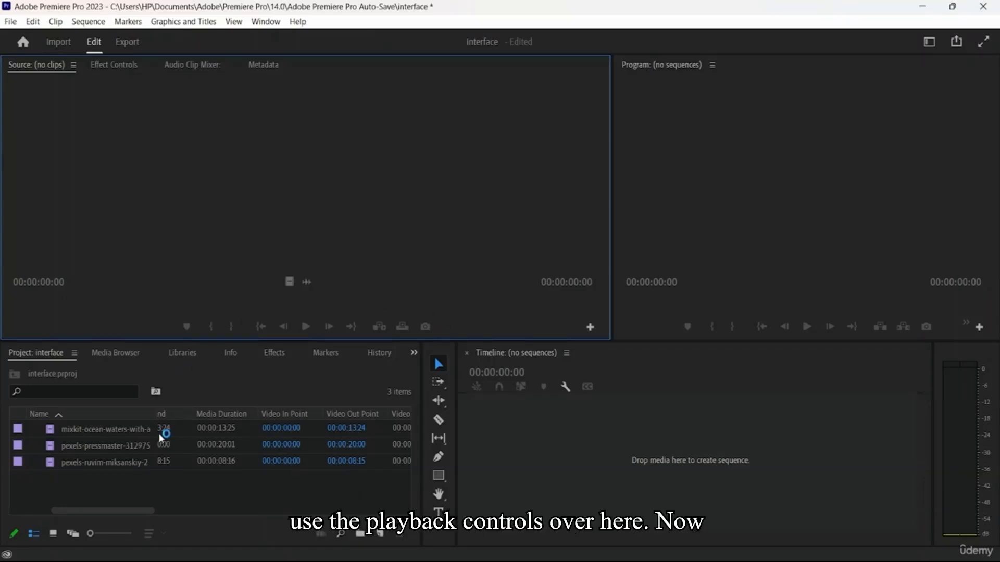
pyautogui.click(220, 458)
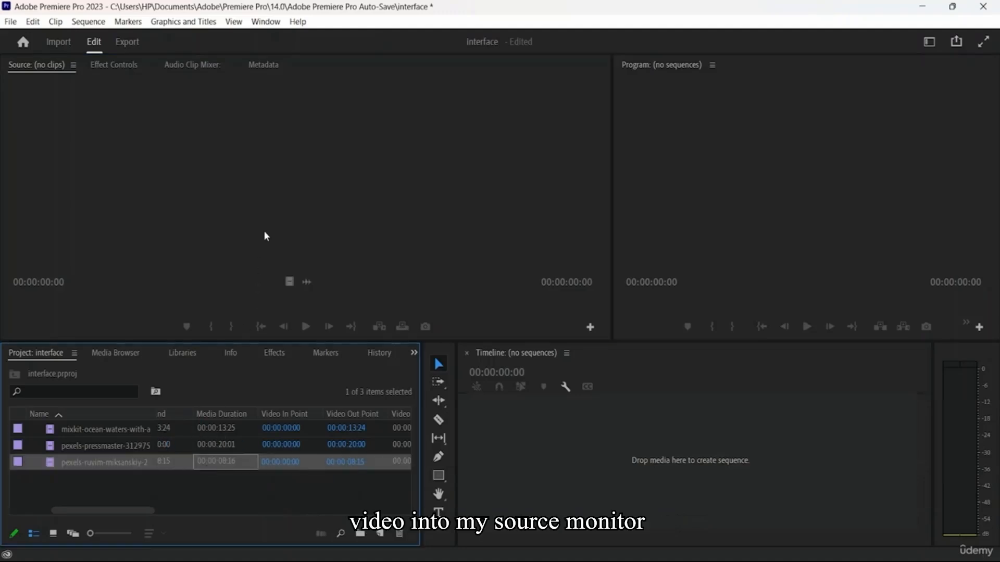
pyautogui.click(152, 467)
pyautogui.doubleClick(166, 466)
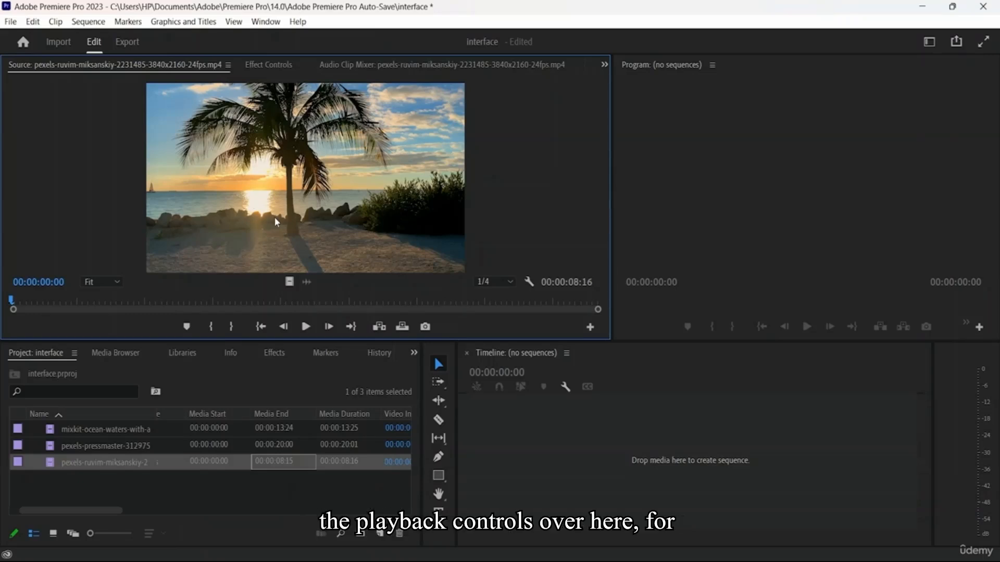
# Preview the palm tree clip by playing, stopping and stepping single frames, and jump to its Out point and back to its In point
pyautogui.click(308, 333)
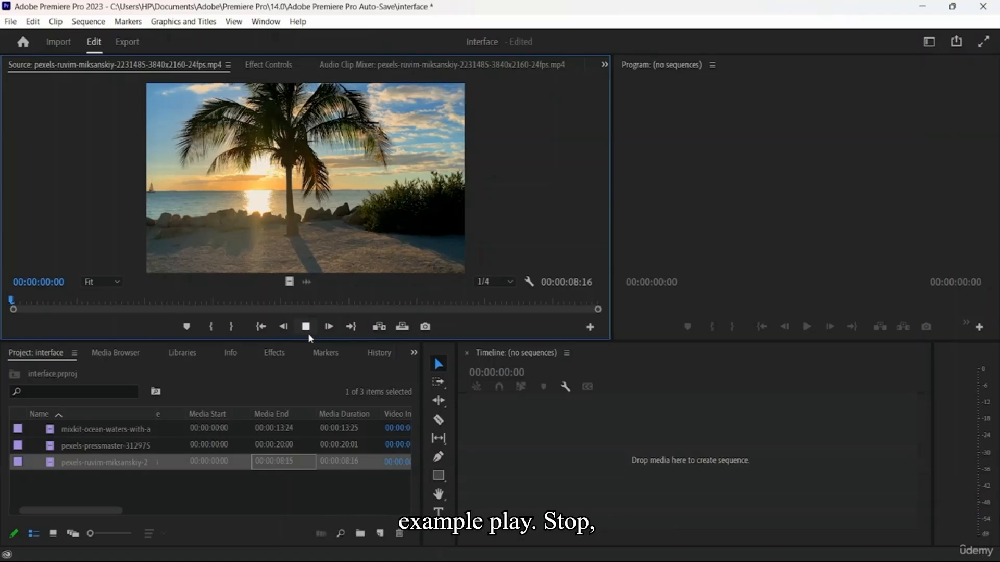
pyautogui.click(308, 333)
pyautogui.click(289, 328)
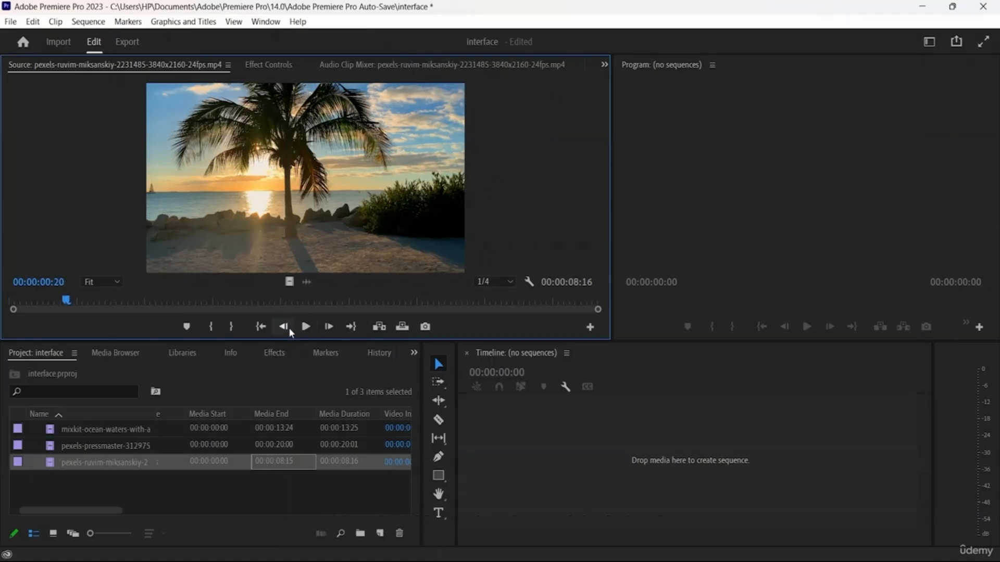
pyautogui.click(289, 328)
pyautogui.click(289, 328)
pyautogui.click(289, 328)
pyautogui.click(325, 329)
pyautogui.click(325, 328)
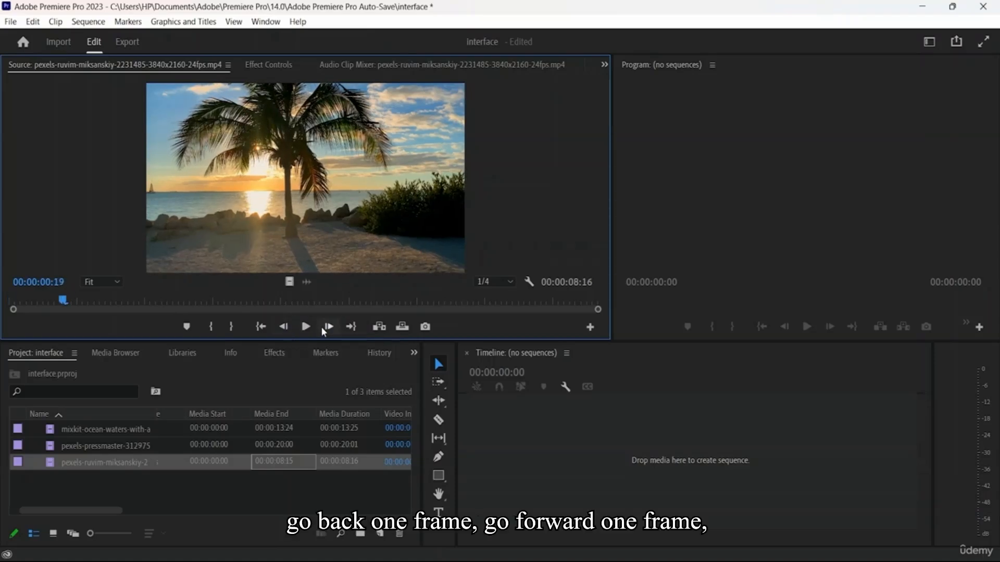
pyautogui.click(352, 328)
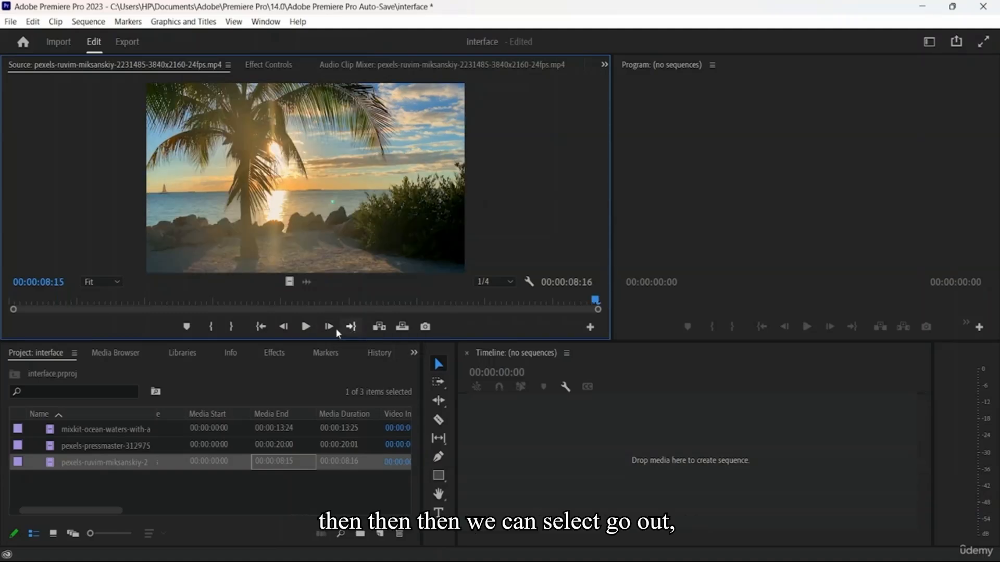
pyautogui.click(260, 328)
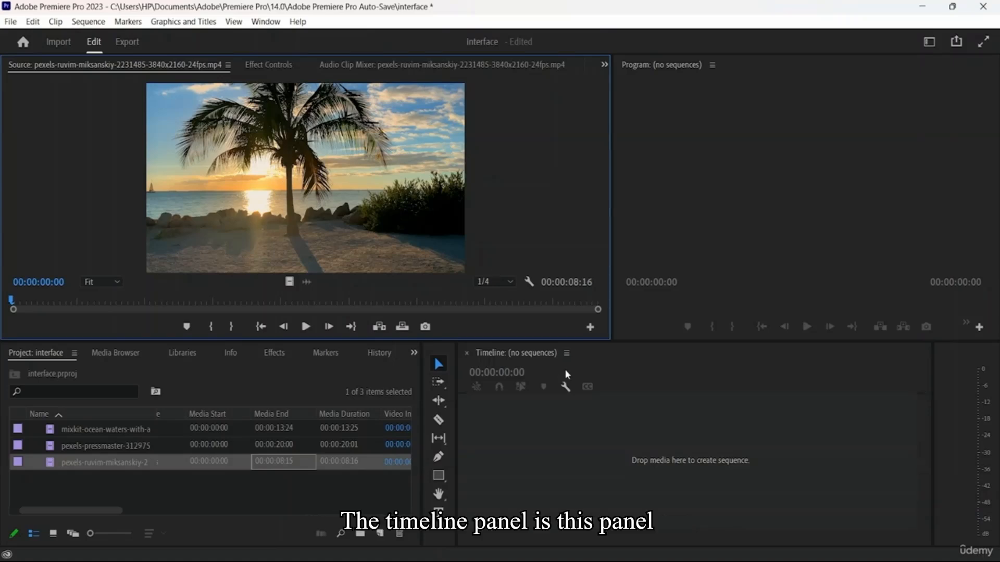
# Mark the palm tree clip's In point at 00:00:02:22 and its Out point at 00:00:06:01 in the Source Monitor
pyautogui.click(584, 362)
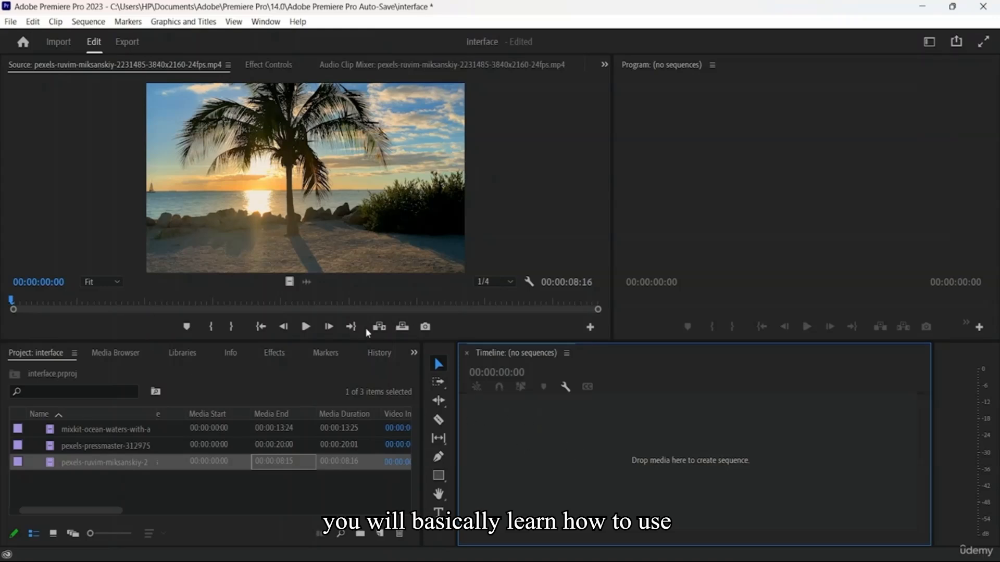
pyautogui.click(343, 225)
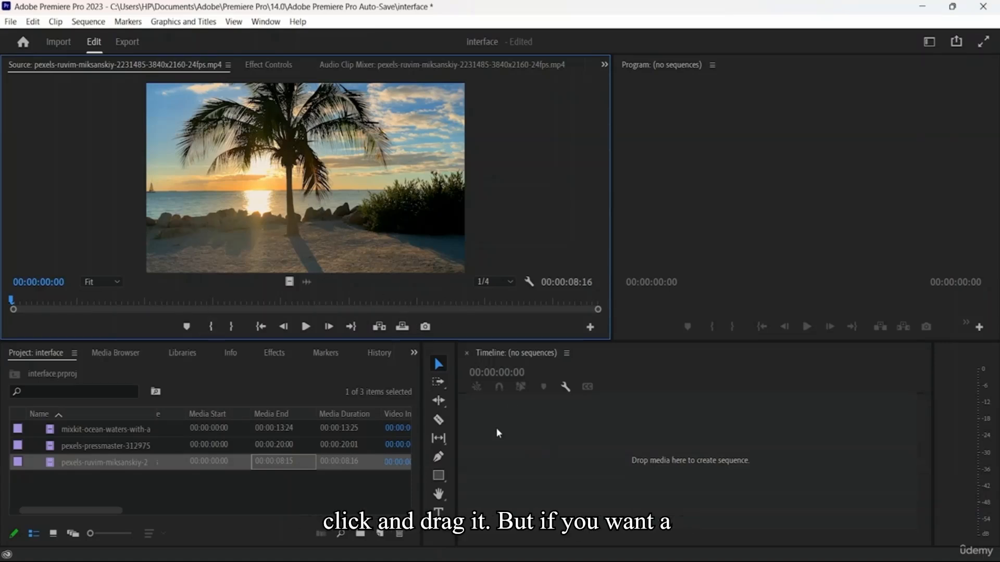
pyautogui.click(208, 300)
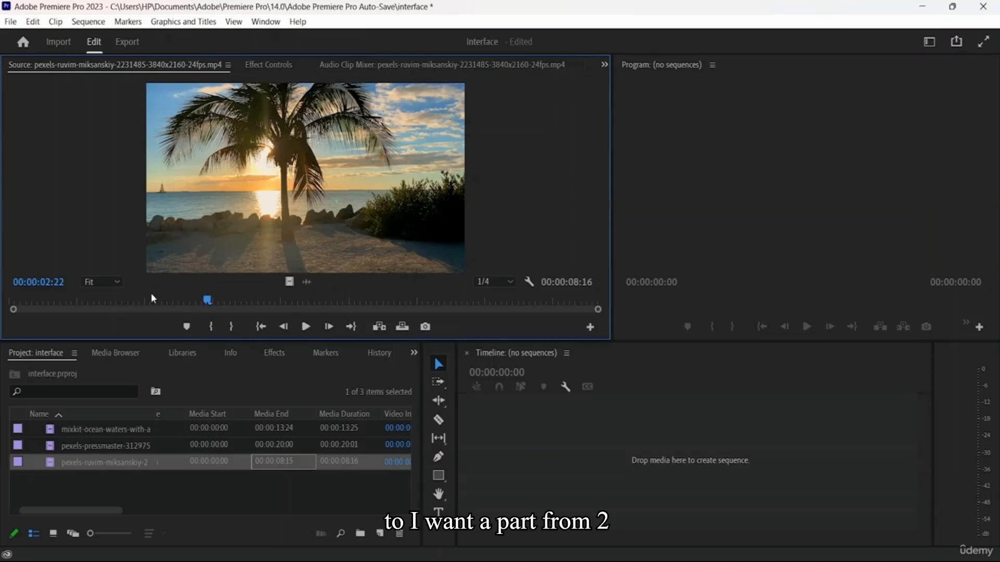
pyautogui.click(211, 326)
pyautogui.moveTo(253, 298); pyautogui.dragTo(422, 316)
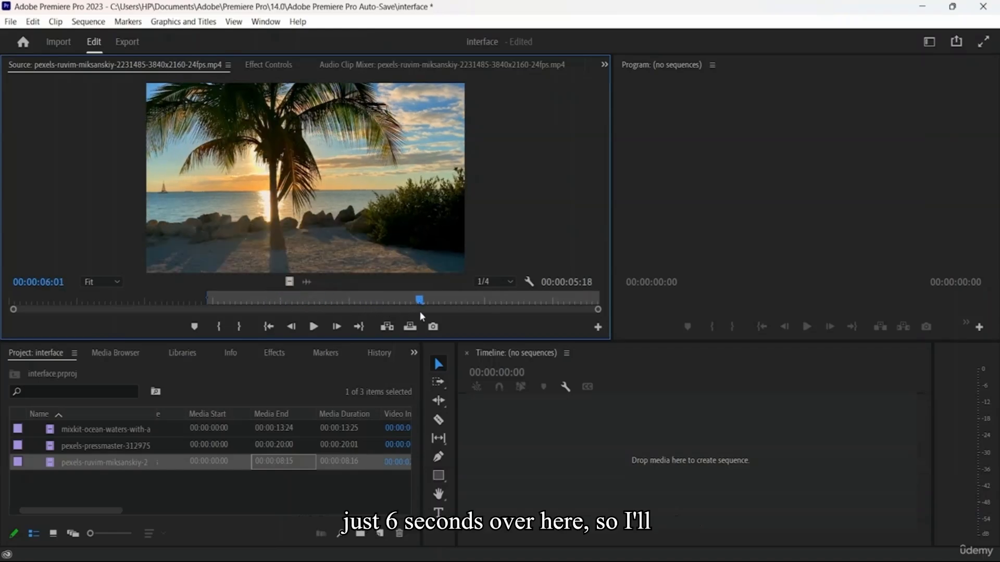
pyautogui.click(239, 327)
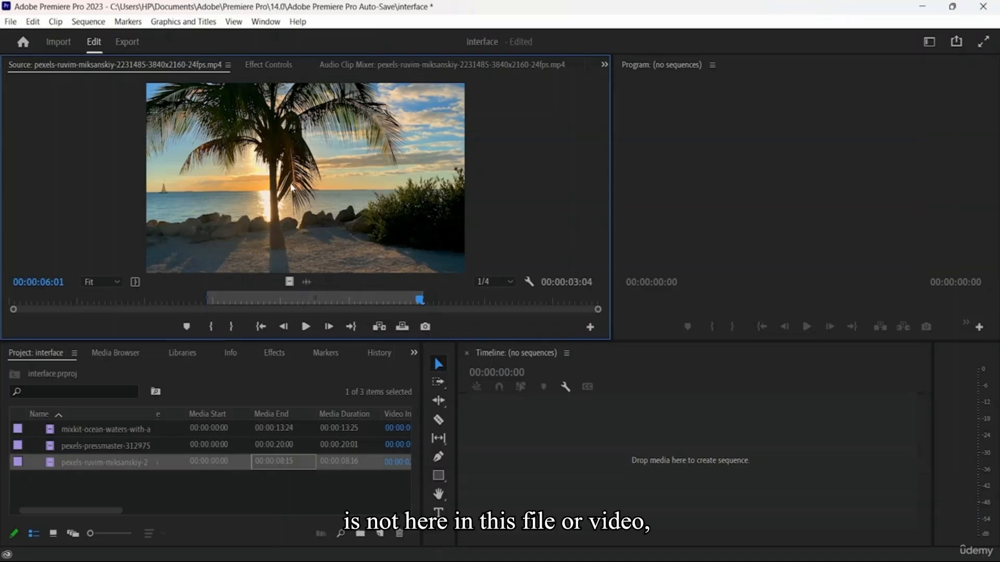
# Create a sequence from the marked part of the clip in the empty Timeline and scrub the playhead to 00:00:00:19
pyautogui.moveTo(272, 171); pyautogui.dragTo(548, 446)
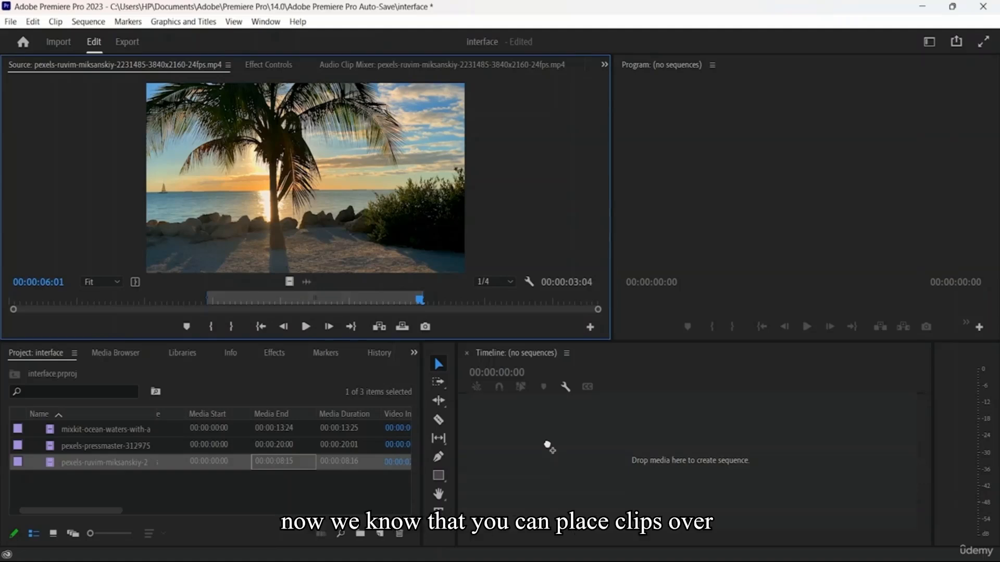
pyautogui.moveTo(548, 446); pyautogui.dragTo(582, 460)
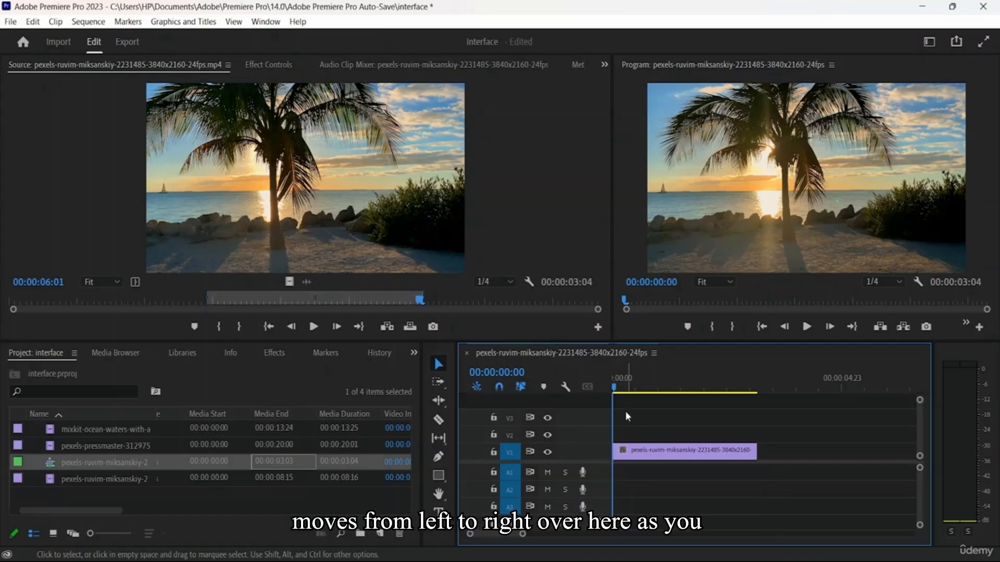
pyautogui.moveTo(614, 387)
pyautogui.mouseDown()
pyautogui.moveTo(741, 395)
pyautogui.moveTo(629, 395)
pyautogui.mouseUp()
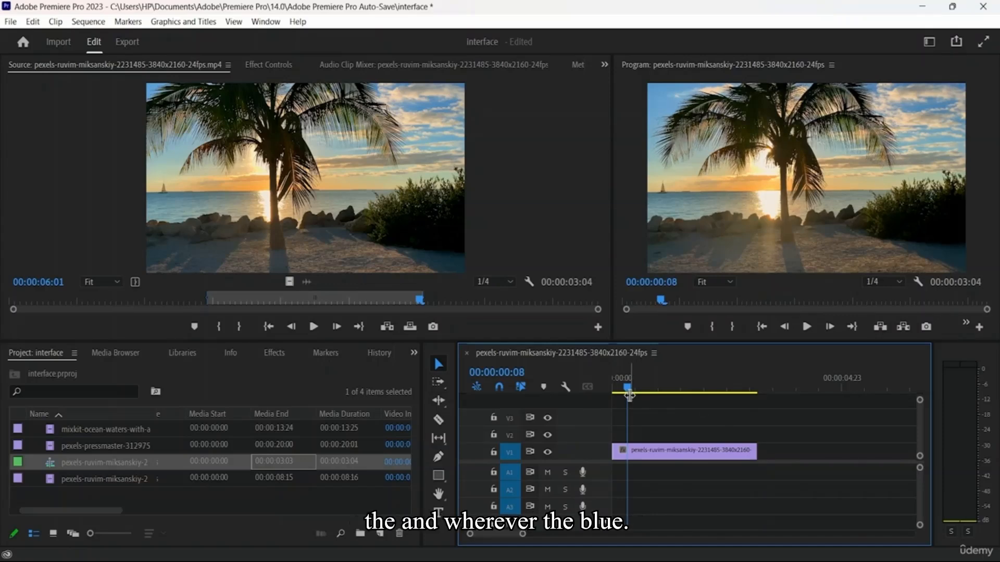
pyautogui.moveTo(628, 395); pyautogui.dragTo(647, 401)
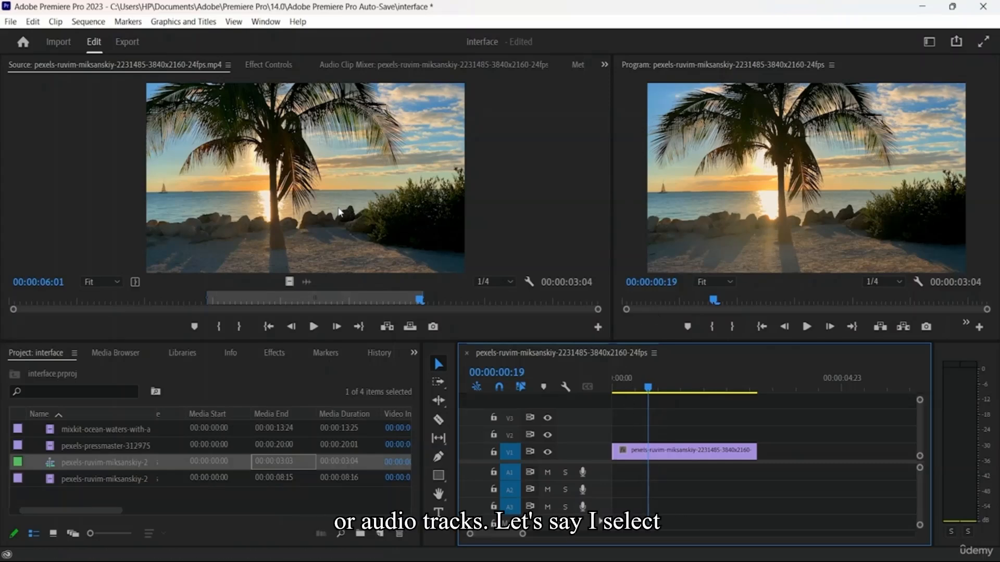
# Add the marked clip on V3 and V2 end to end after the V1 clip, play the sequence, and return the playhead to the start
pyautogui.moveTo(339, 212); pyautogui.dragTo(619, 435)
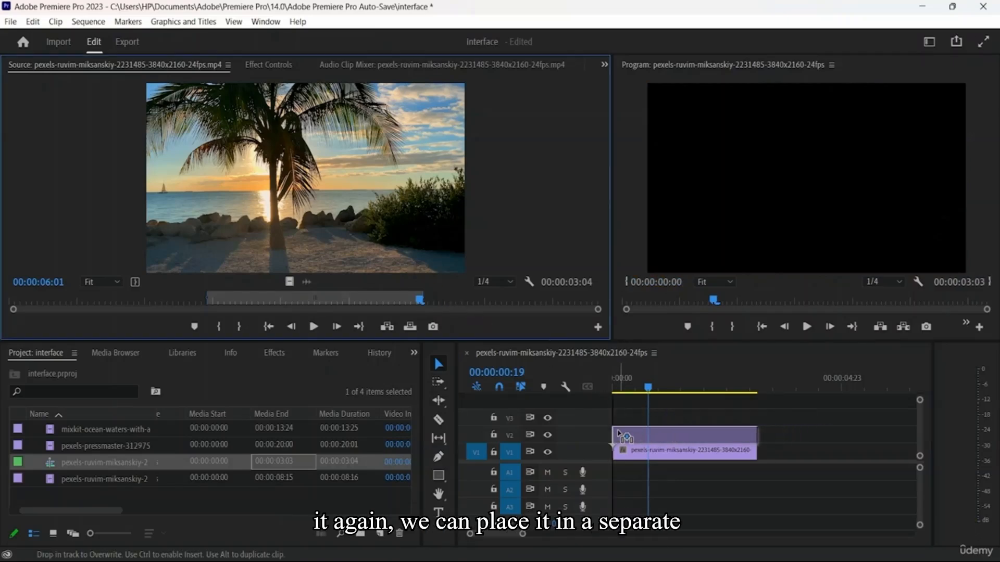
pyautogui.moveTo(419, 216); pyautogui.dragTo(611, 421)
pyautogui.moveTo(675, 420); pyautogui.dragTo(846, 436)
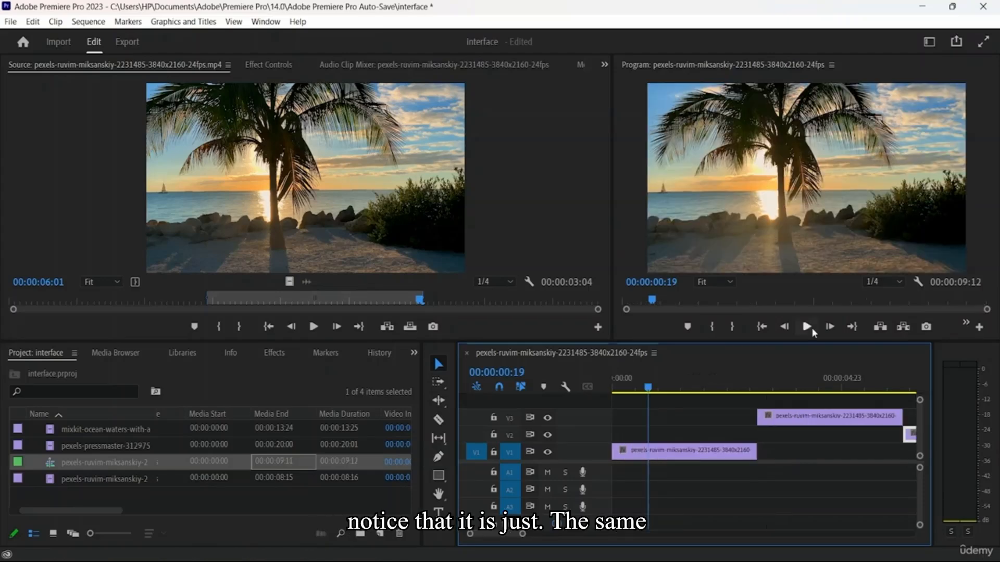
pyautogui.click(811, 327)
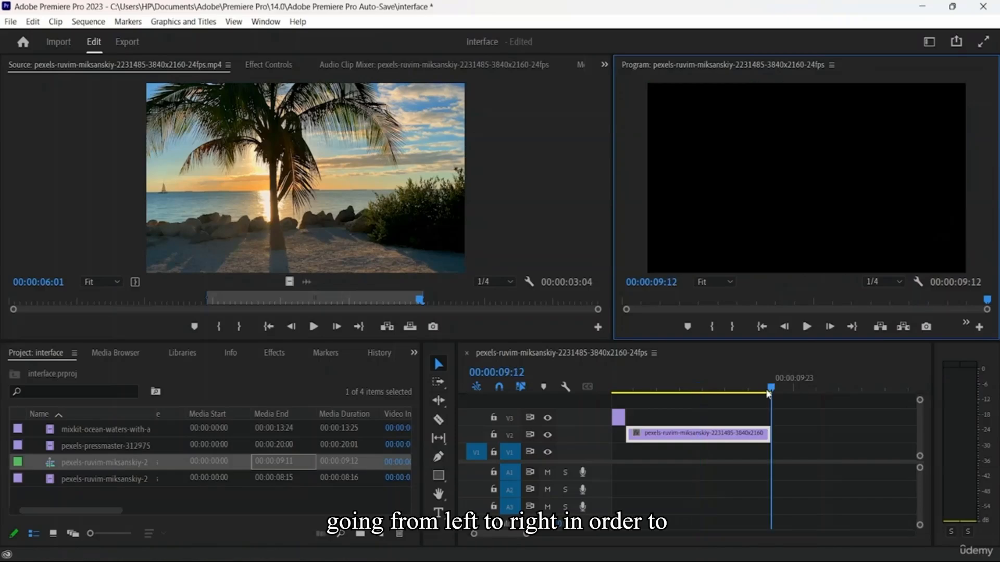
pyautogui.moveTo(767, 394); pyautogui.dragTo(554, 395)
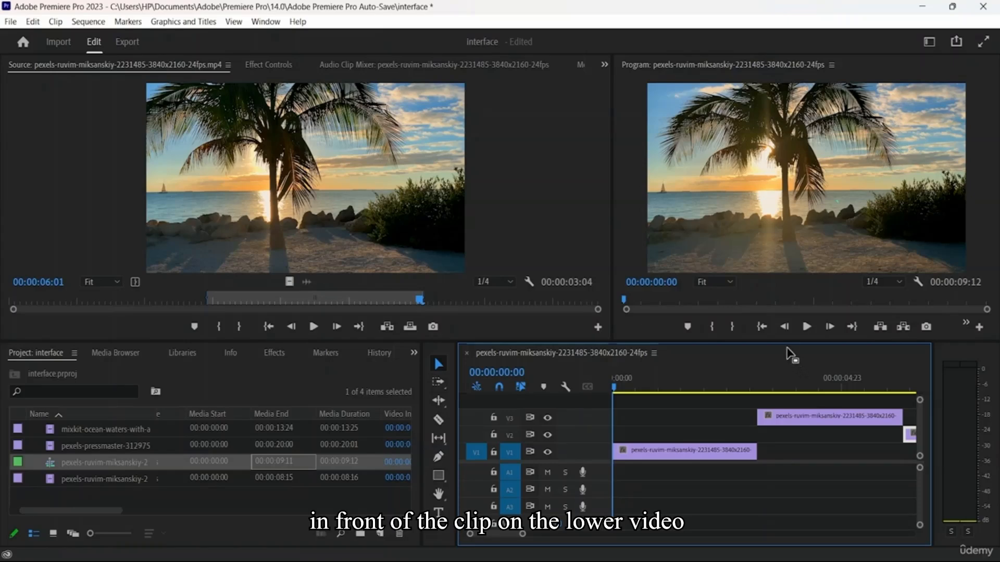
# Rearrange the clips to overlap, with the V3 clip at the sequence start, V1 slightly after it and V2 last, and play the sequence
pyautogui.moveTo(718, 451); pyautogui.dragTo(619, 416)
pyautogui.moveTo(911, 435); pyautogui.dragTo(720, 442)
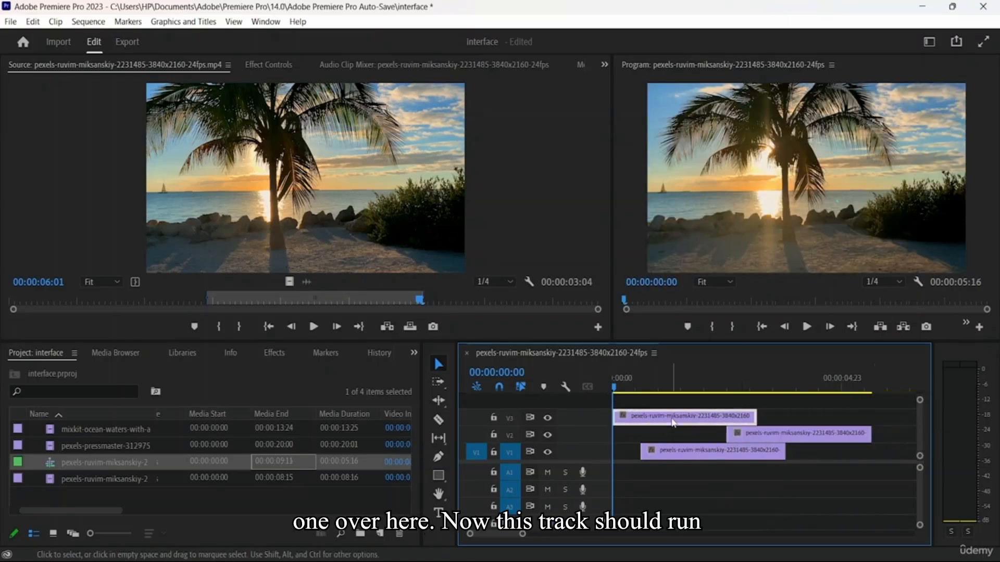
pyautogui.click(706, 451)
pyautogui.click(710, 423)
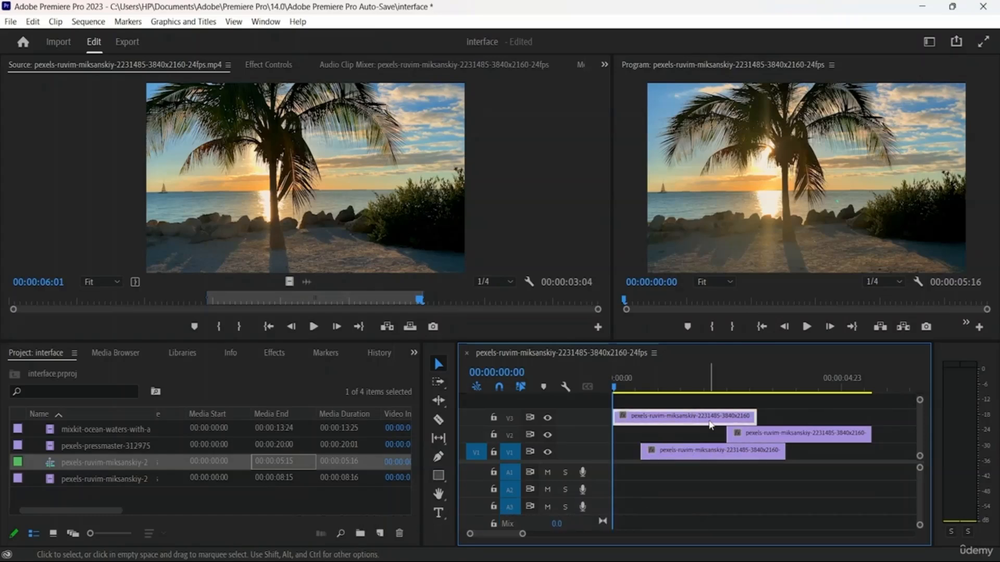
pyautogui.click(757, 433)
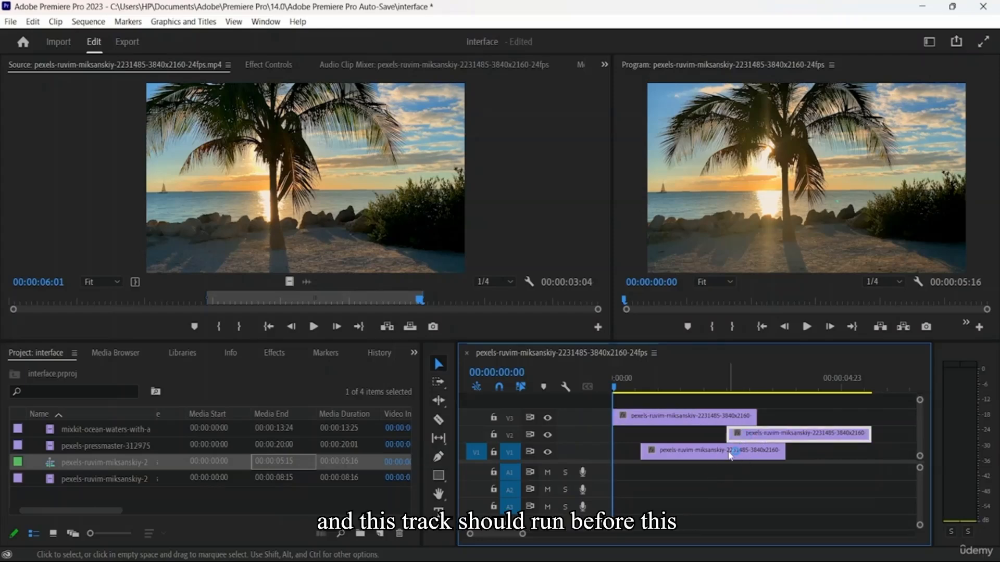
pyautogui.click(750, 499)
pyautogui.click(669, 420)
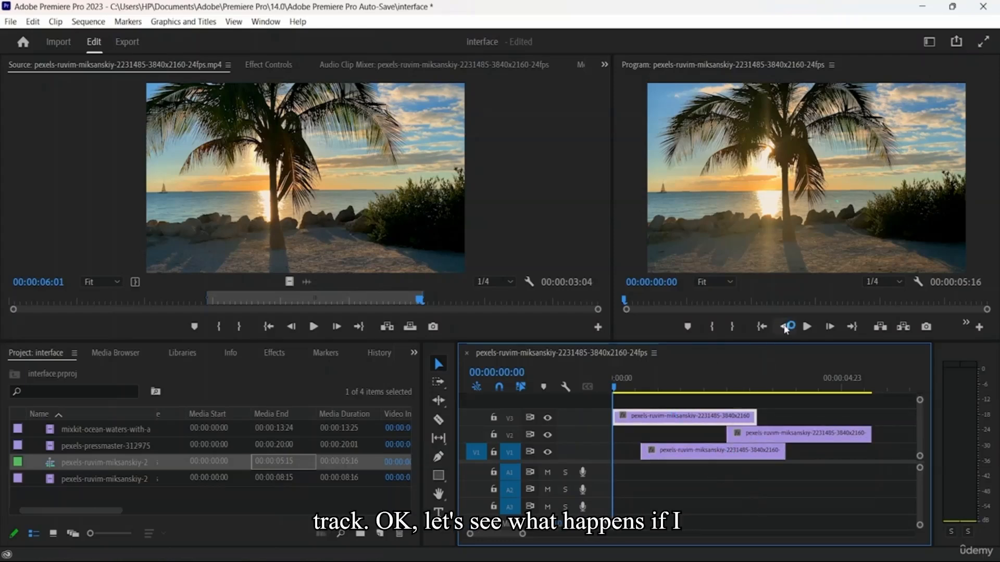
pyautogui.click(807, 327)
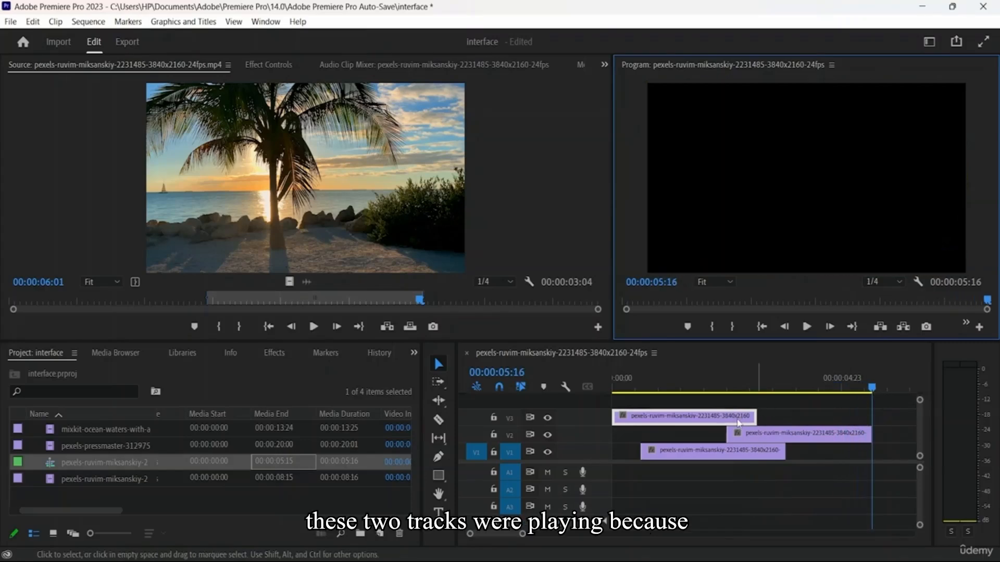
# Select the clips on V3, V2 and V1 in turn to examine how the tracks are stacked
pyautogui.click(741, 418)
pyautogui.click(767, 438)
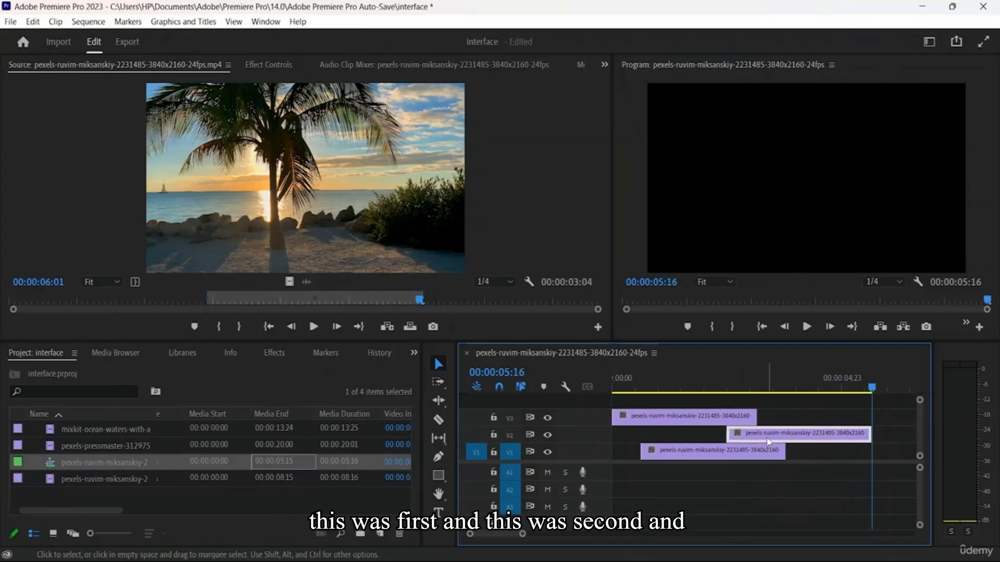
pyautogui.click(709, 456)
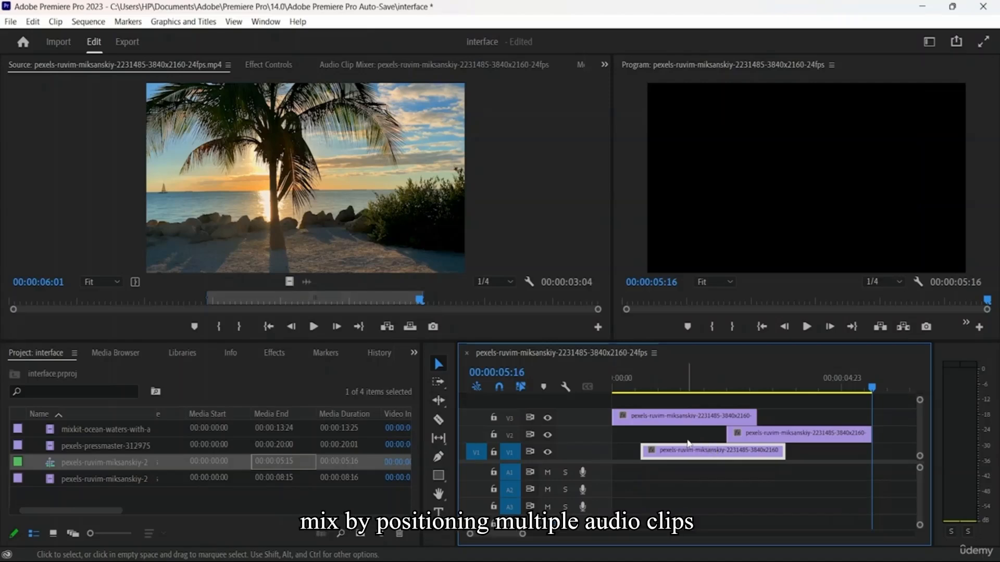
pyautogui.scroll(-1, 682, 489)
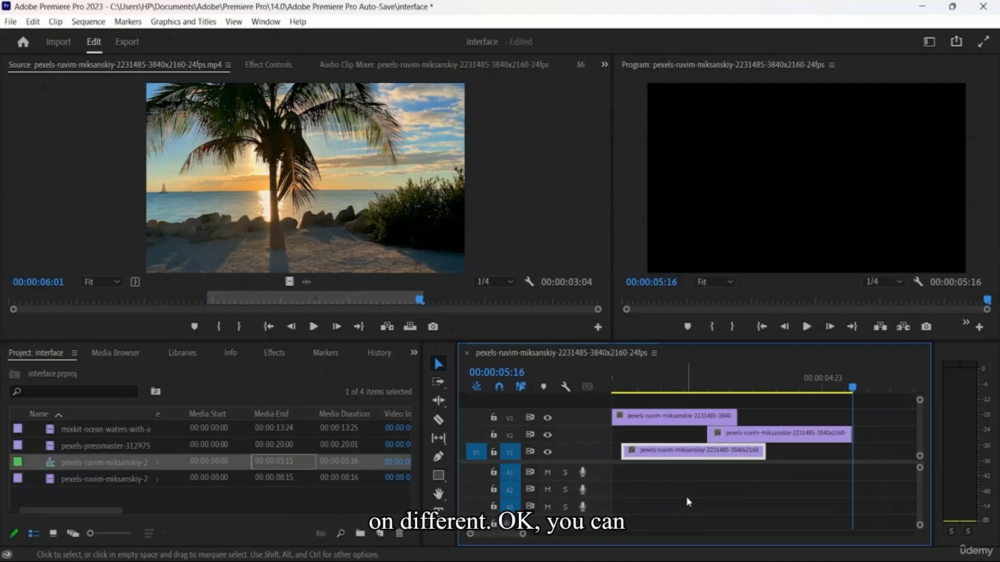
# Hide the output of tracks V2 and V1 and play the sequence from the start with only V3 enabled
pyautogui.scroll(1, 689, 497)
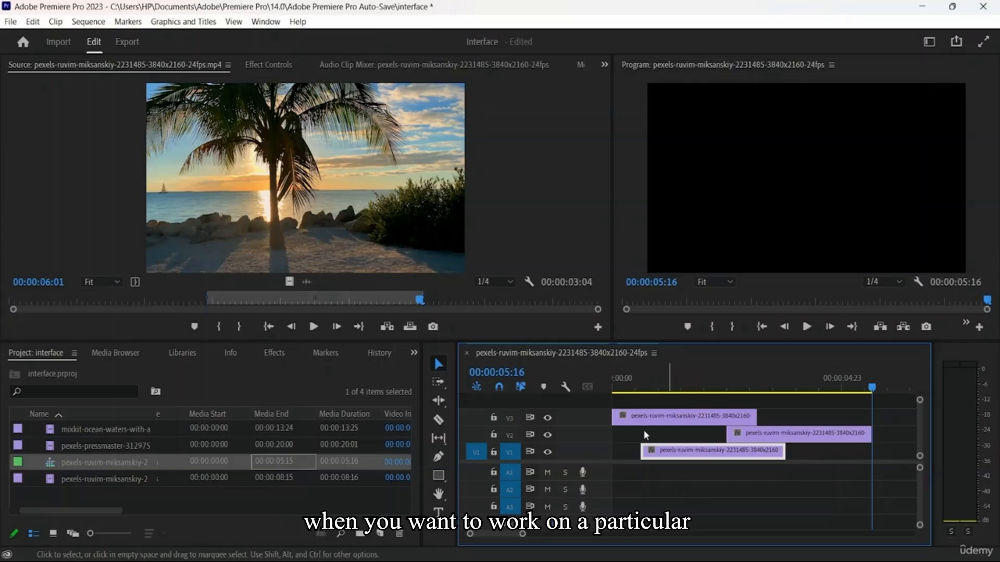
pyautogui.click(671, 414)
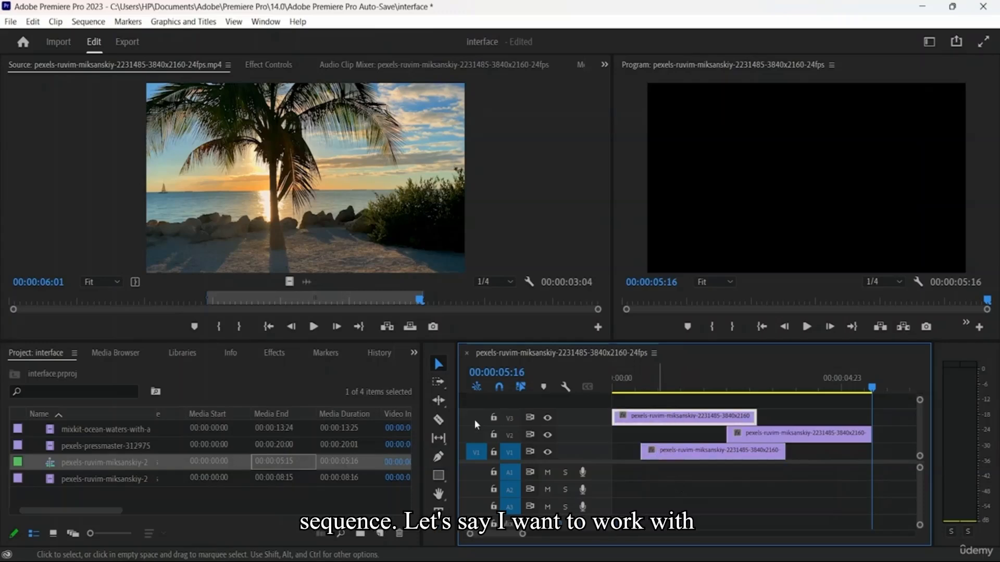
pyautogui.click(548, 435)
pyautogui.click(547, 451)
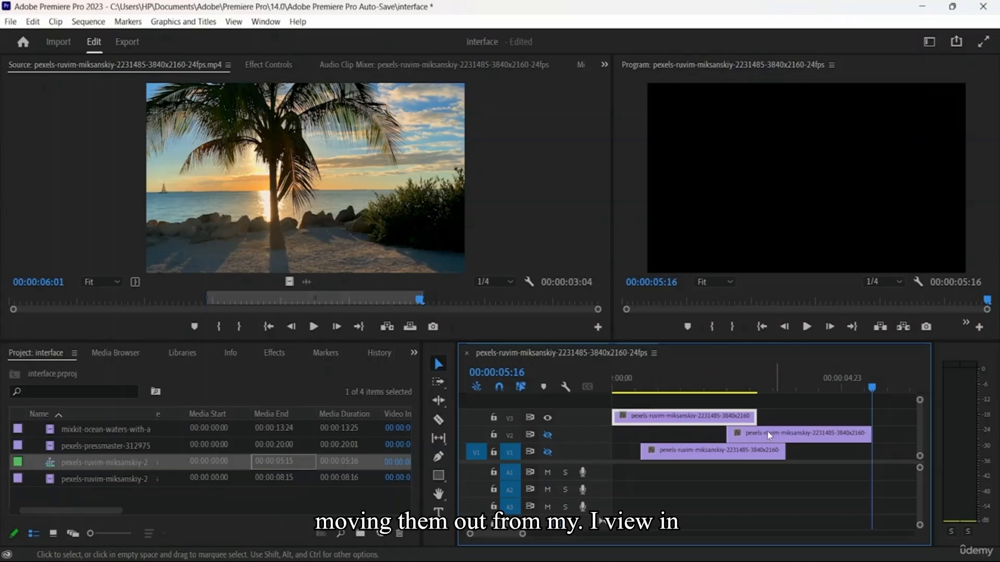
pyautogui.moveTo(869, 389); pyautogui.dragTo(613, 403)
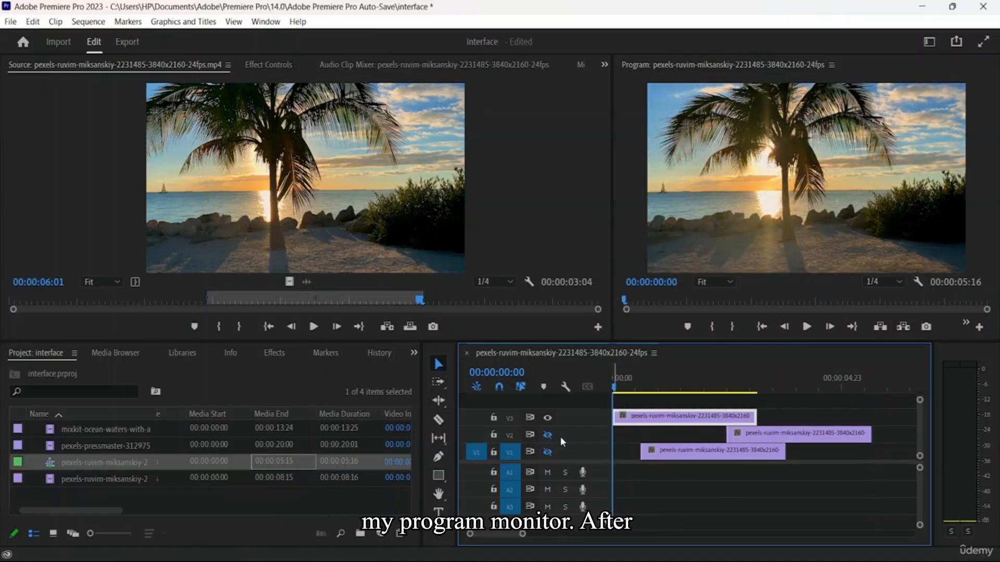
pyautogui.click(808, 327)
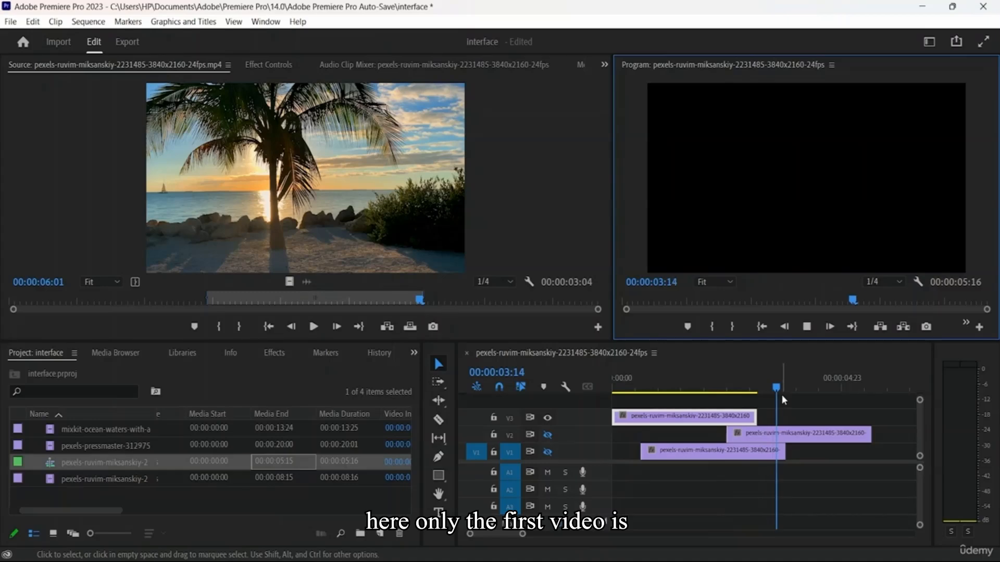
pyautogui.click(585, 441)
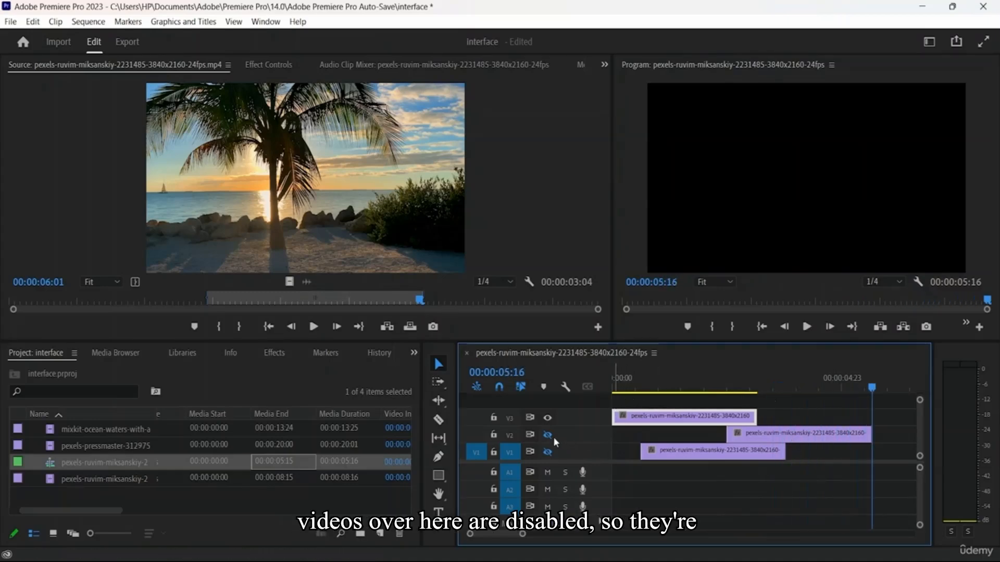
# Turn the output of tracks V2 and V1 back on and play the sequence from 00:00:01:20
pyautogui.click(547, 452)
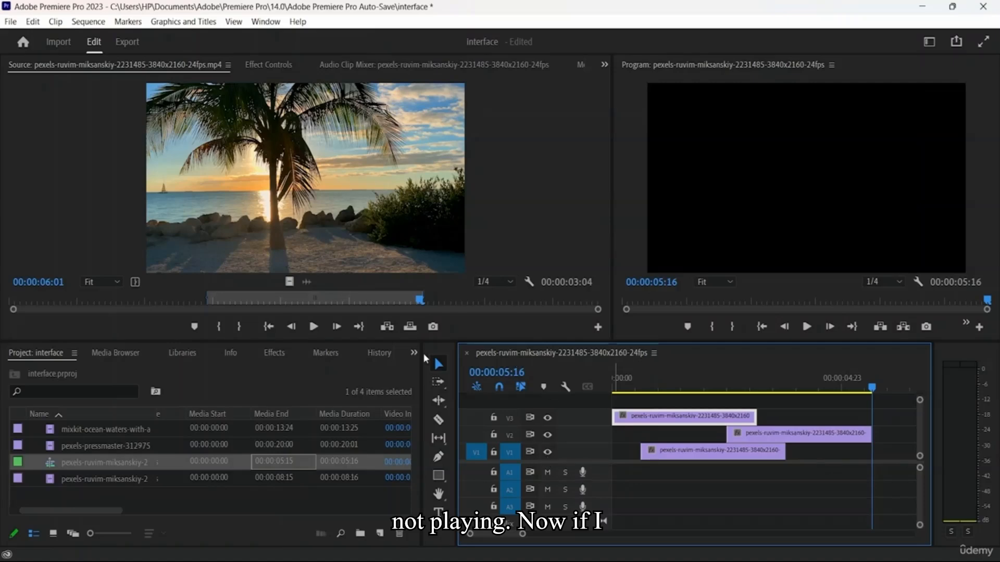
pyautogui.click(613, 391)
pyautogui.click(697, 391)
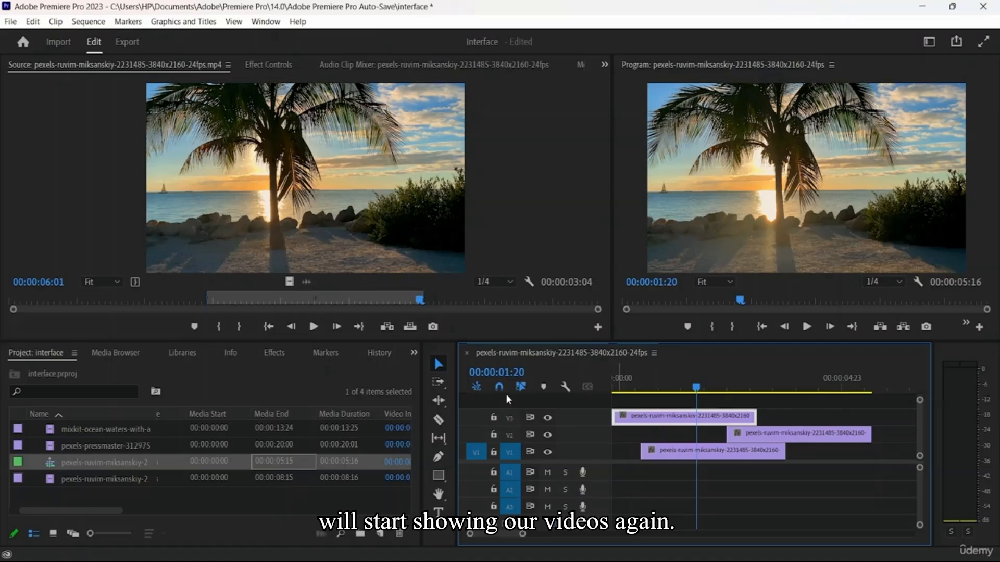
pyautogui.click(814, 327)
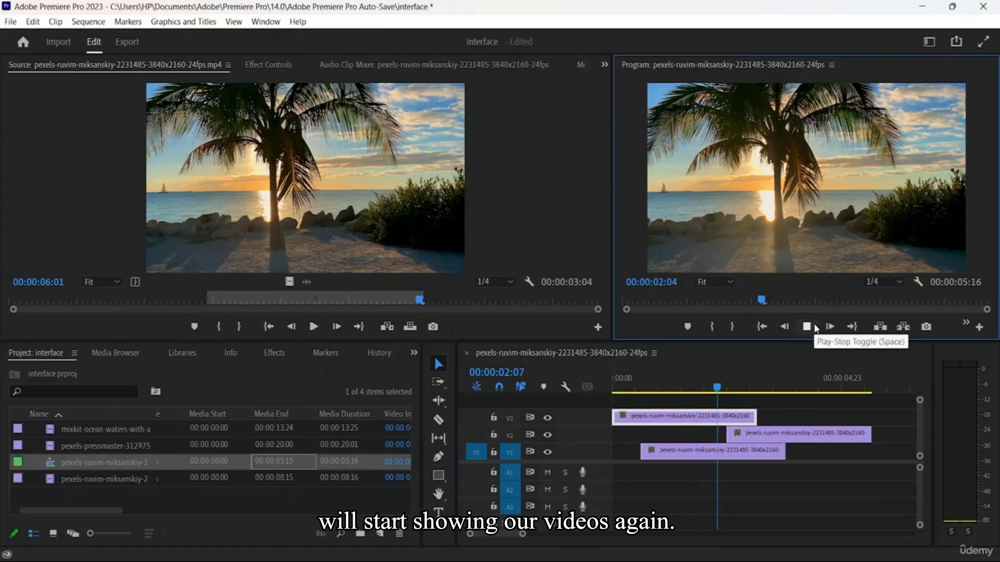
pyautogui.click(816, 328)
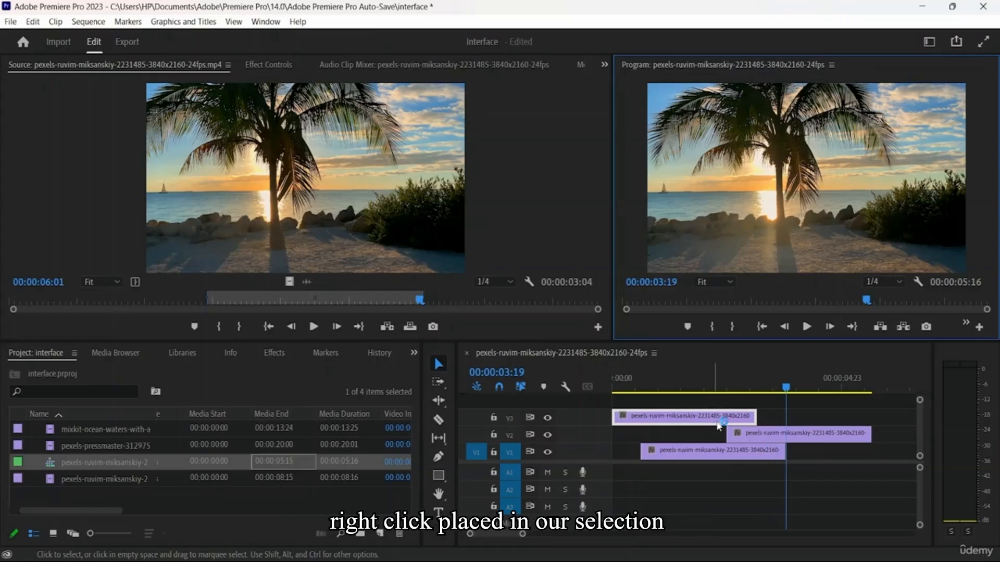
pyautogui.click(737, 421)
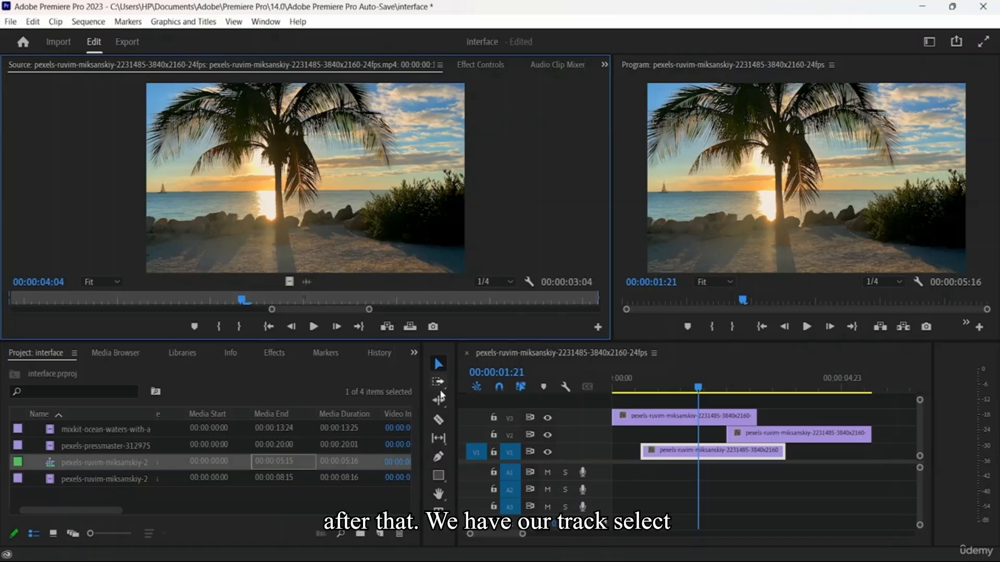
# Lock track V1 and select the clips on the unlocked tracks with the Track Select Forward Tool
pyautogui.click(439, 390)
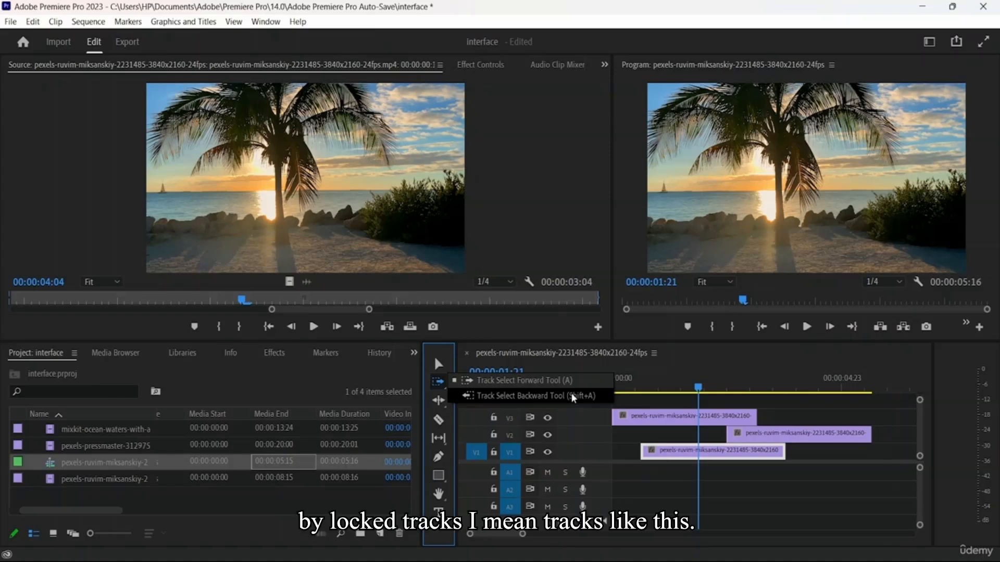
pyautogui.click(495, 454)
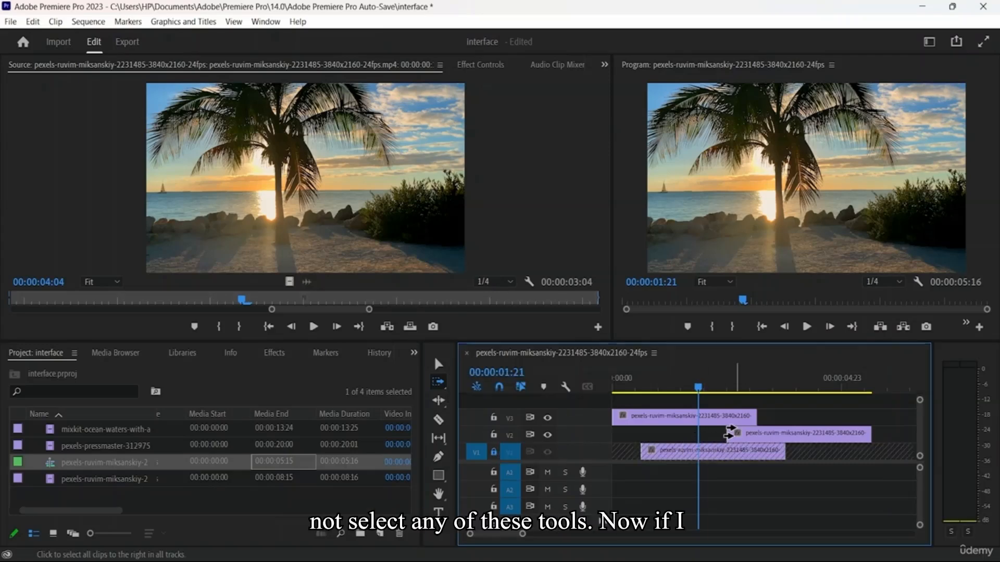
pyautogui.click(689, 416)
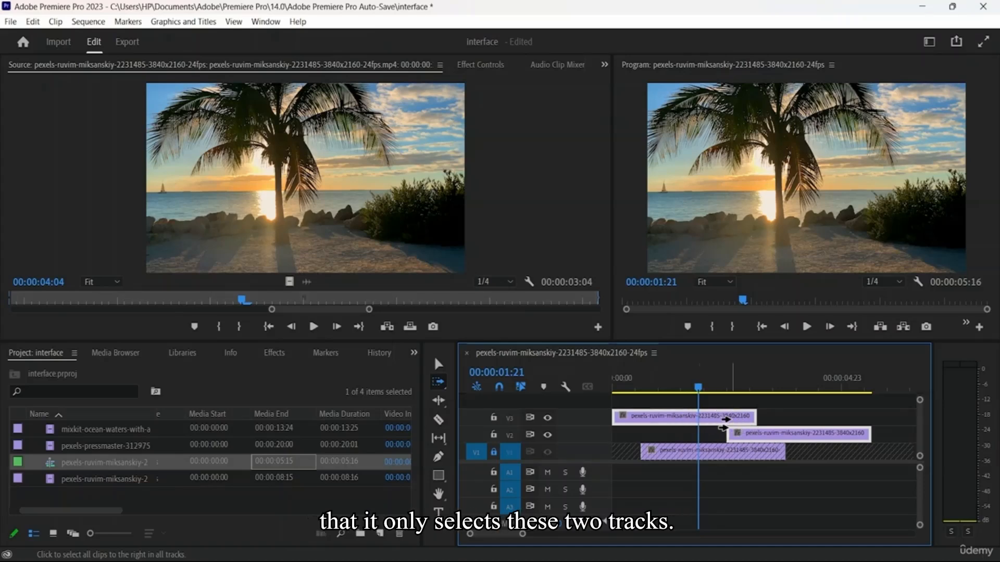
# Undo the last two track toggles, including the V1 lock, and clear the clip selection with the Selection tool
pyautogui.hotkey('ctrl', 'z')
pyautogui.hotkey('ctrl', 'z')
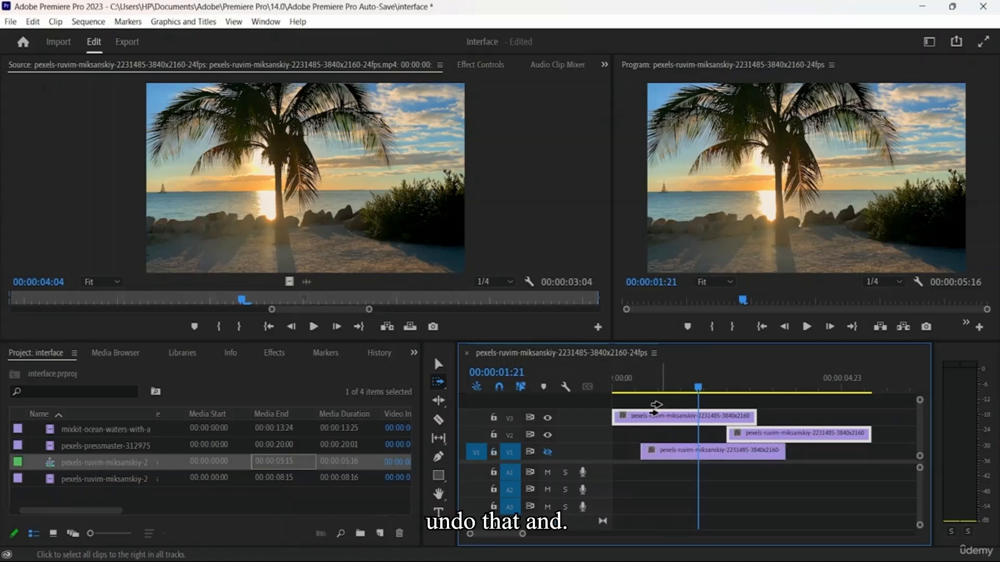
pyautogui.click(442, 364)
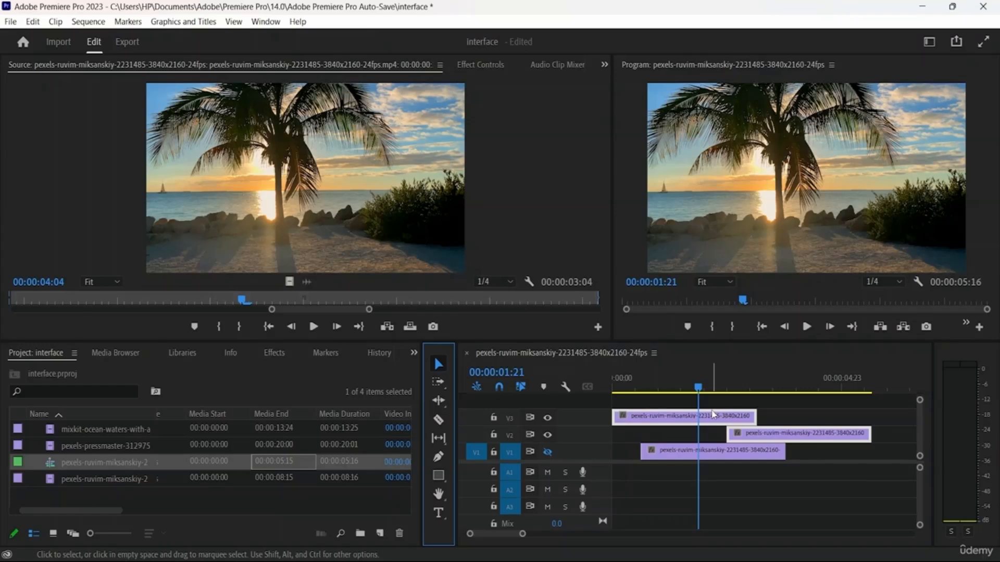
pyautogui.doubleClick(757, 435)
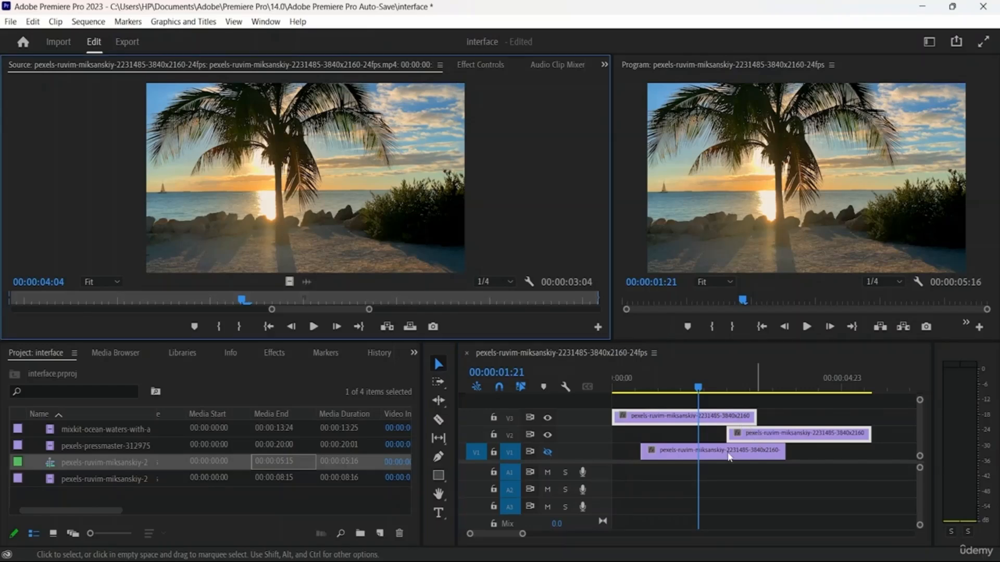
pyautogui.moveTo(750, 418); pyautogui.dragTo(653, 428)
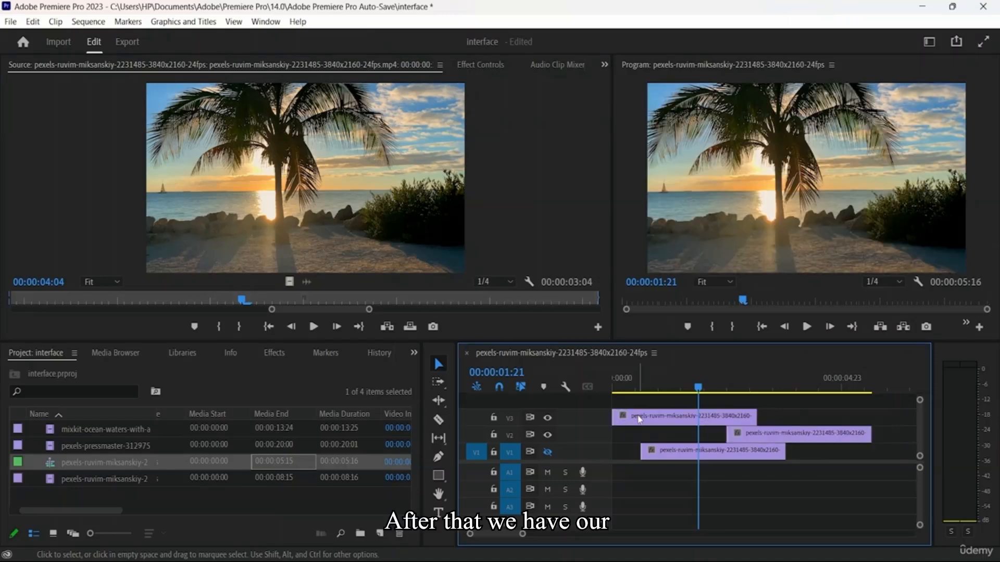
# Activate the Ripple Edit Tool and examine the other tools grouped with it
pyautogui.click(438, 402)
pyautogui.click(438, 401)
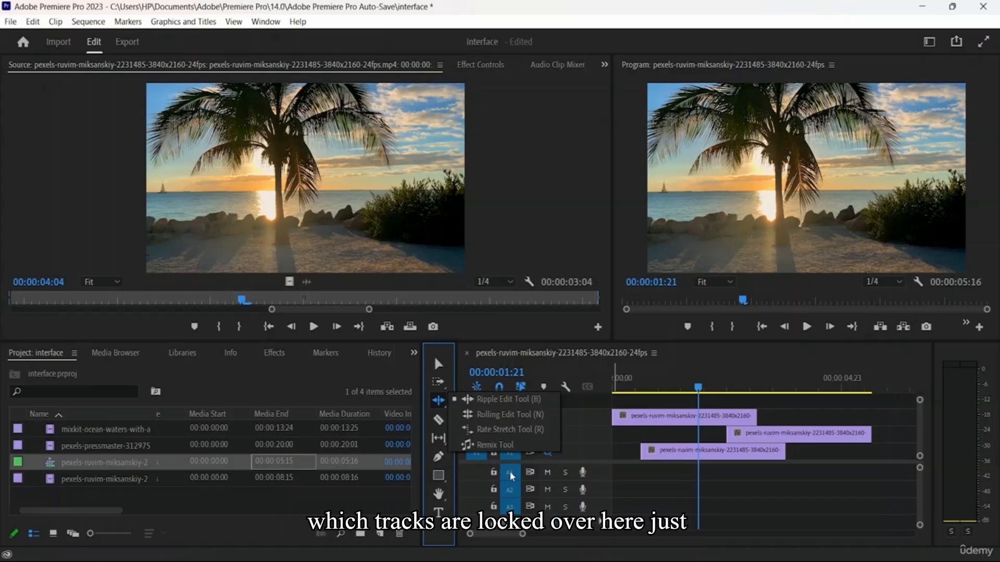
pyautogui.click(567, 456)
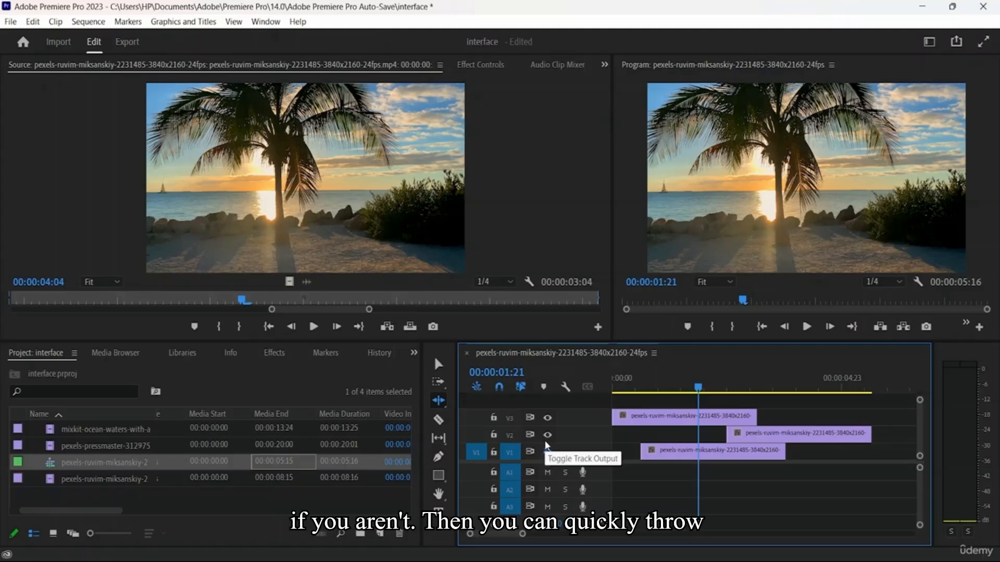
pyautogui.click(546, 444)
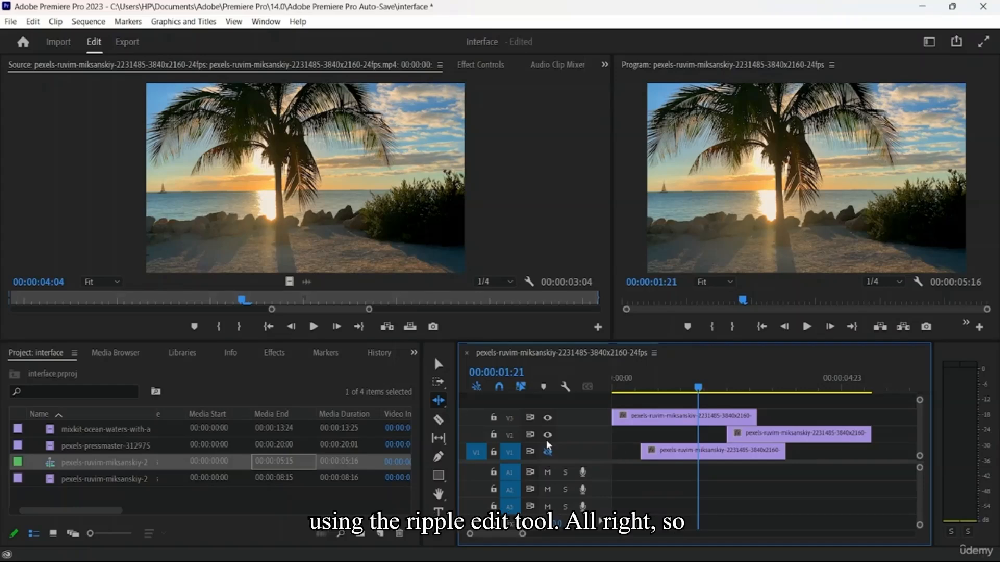
# Pick the Rolling Edit Tool, select the V3 clip with it, and return to the Selection tool
pyautogui.click(440, 407)
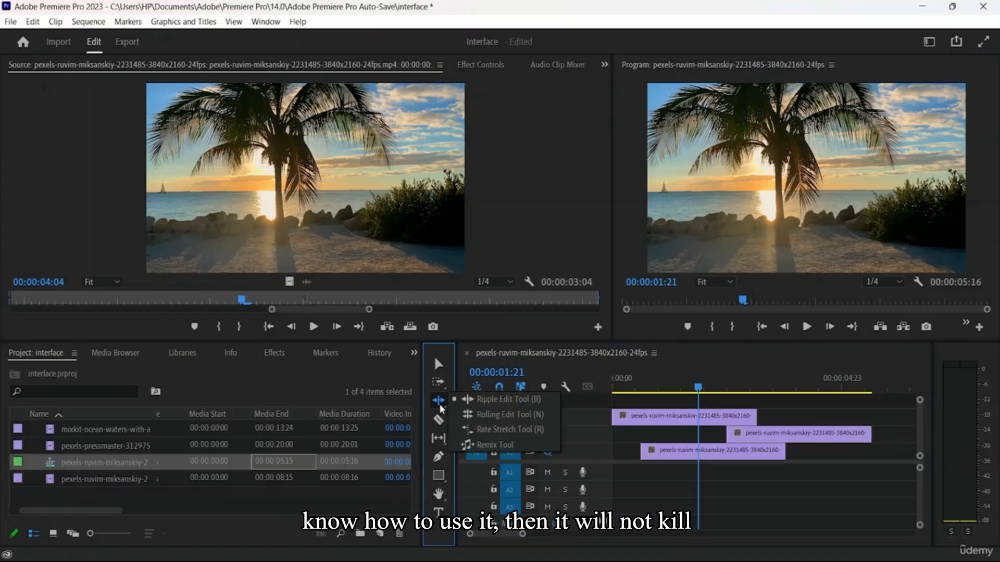
pyautogui.click(538, 419)
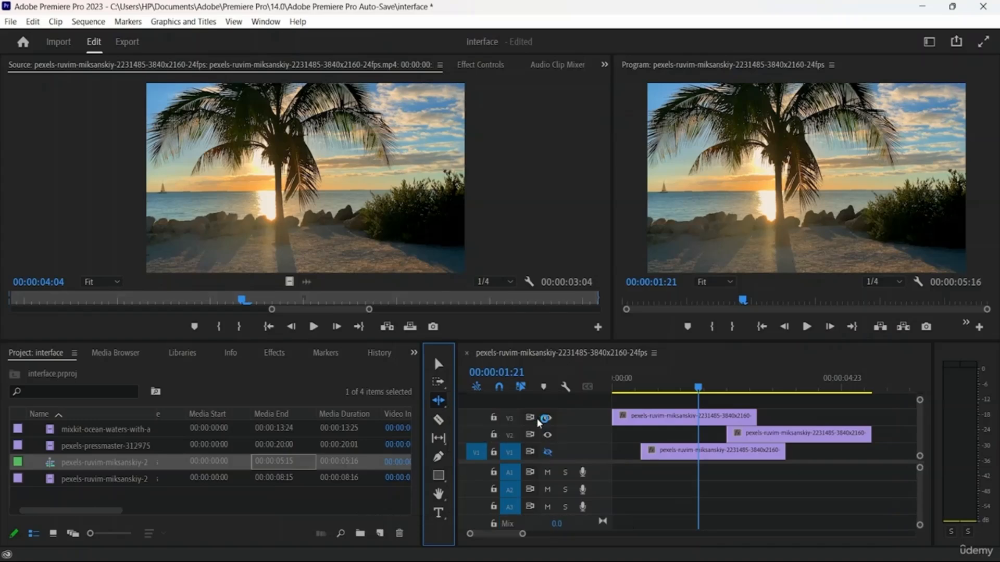
pyautogui.click(696, 423)
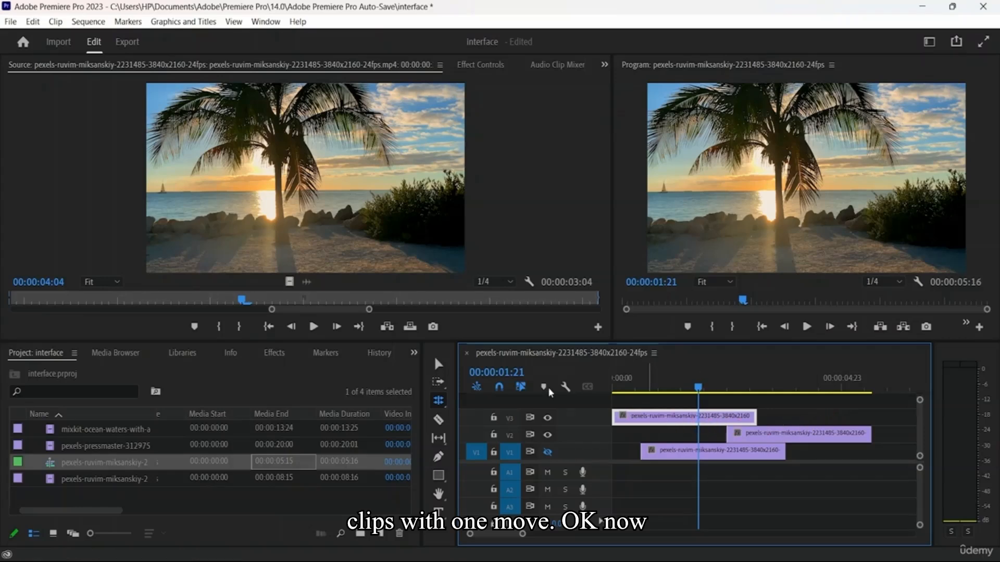
pyautogui.click(439, 365)
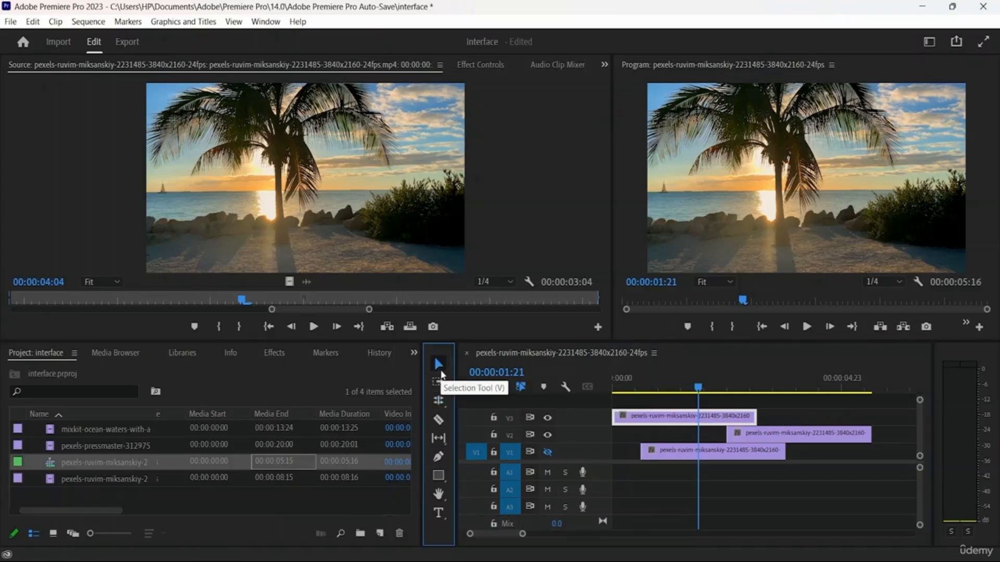
# Activate the Rate Stretch Tool and show the Remix Tool in the same tool group
pyautogui.click(438, 401)
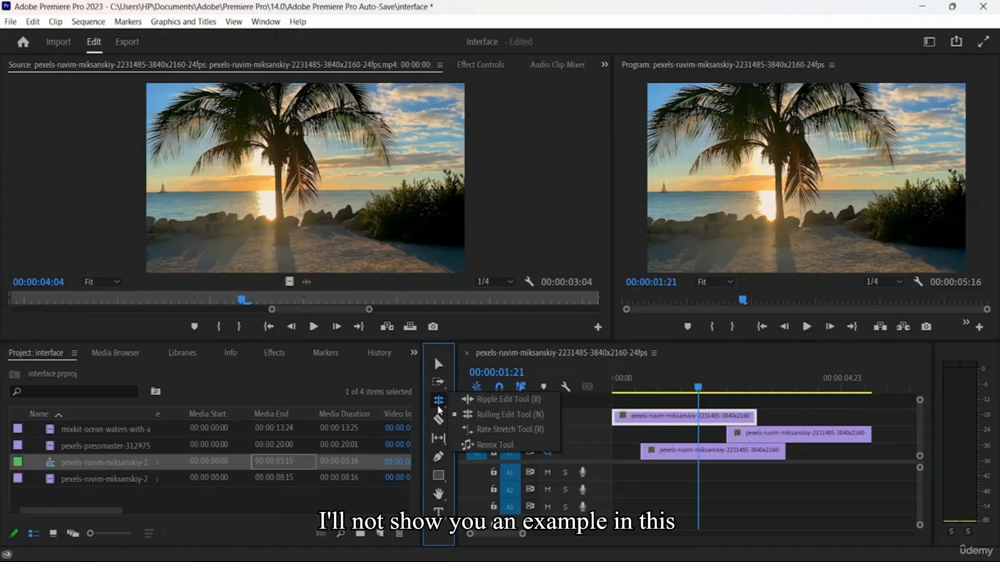
pyautogui.click(525, 433)
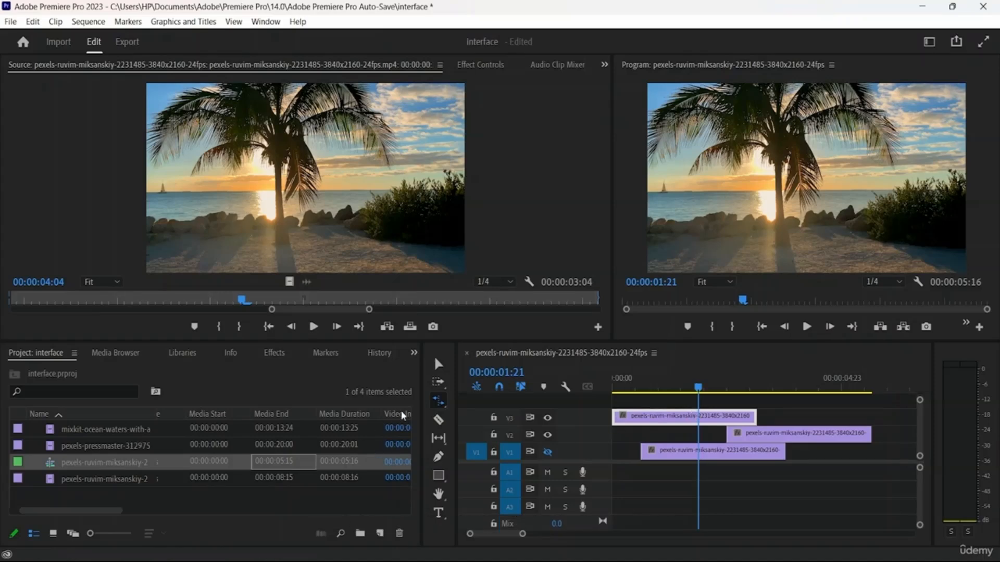
pyautogui.click(439, 405)
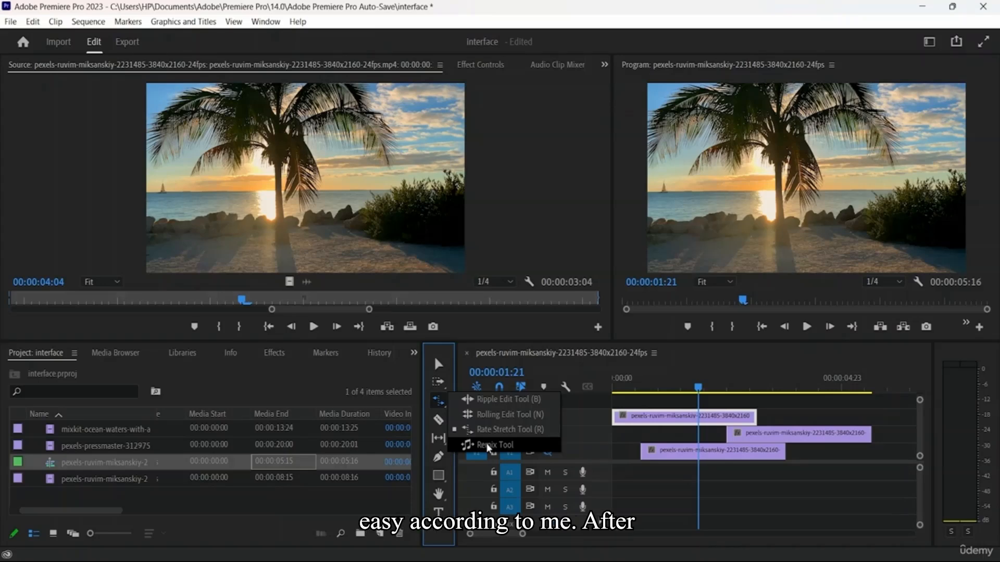
# Activate the Razor, Slip, Pen and Rectangle tools in turn, examining the alternatives grouped with the Slip and Rectangle tools
pyautogui.click(439, 423)
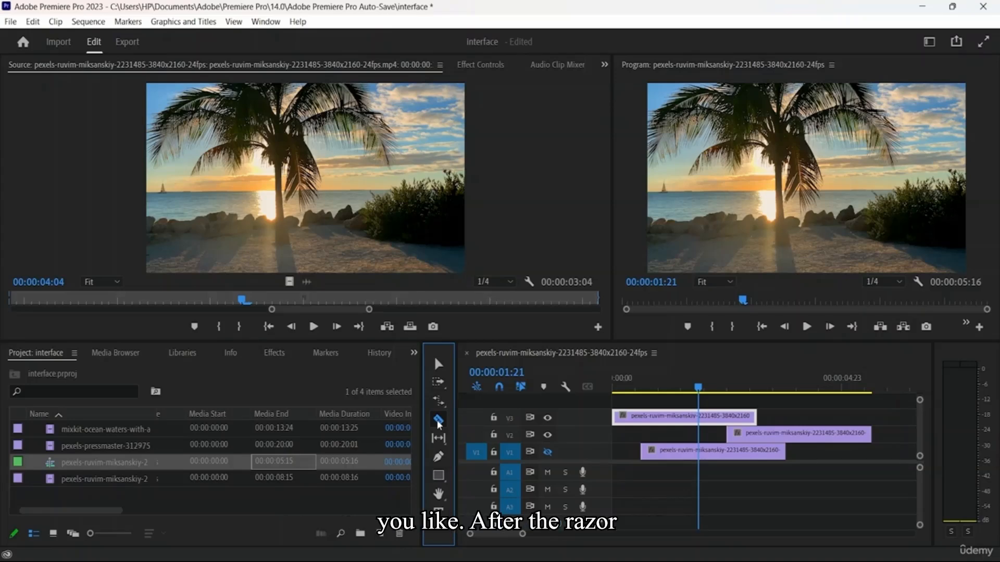
pyautogui.click(440, 439)
pyautogui.click(440, 439)
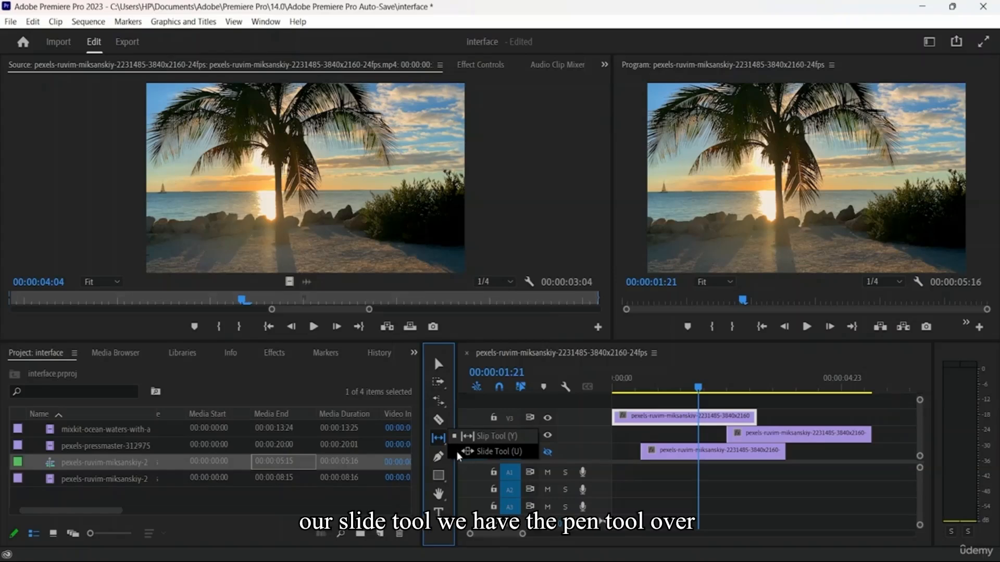
pyautogui.click(439, 457)
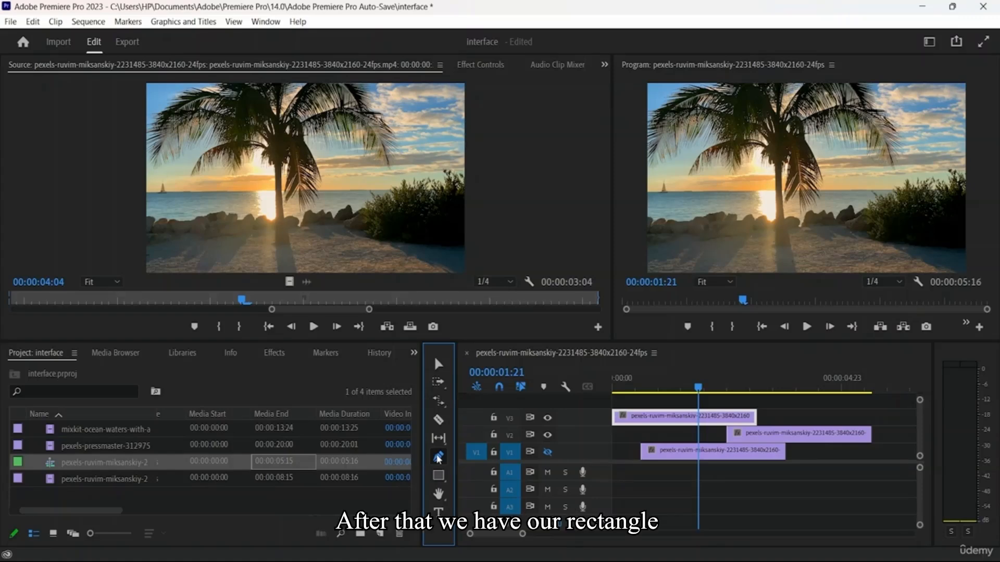
pyautogui.click(437, 477)
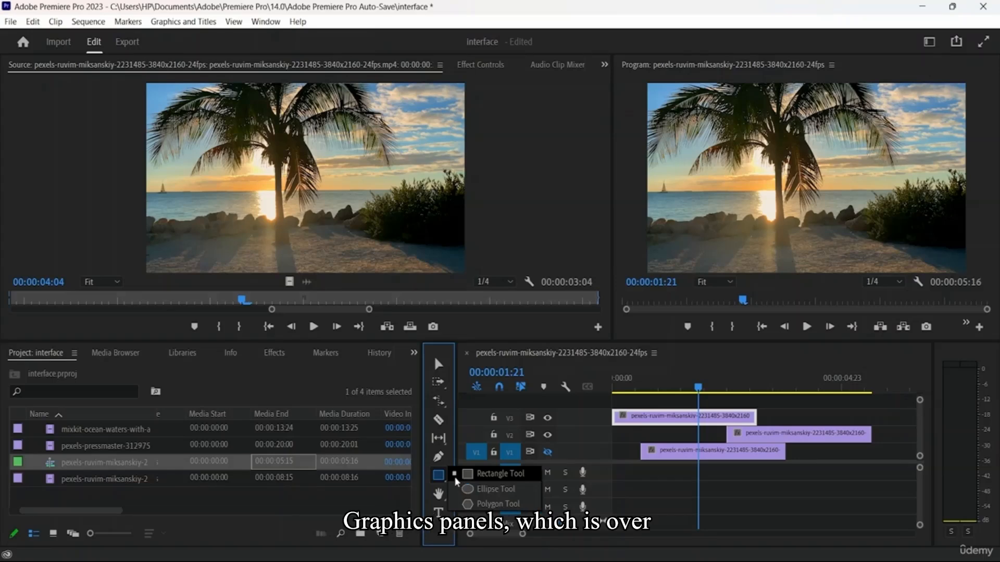
# Show the Essential Graphics panel and search its templates for "rec"
pyautogui.click(265, 23)
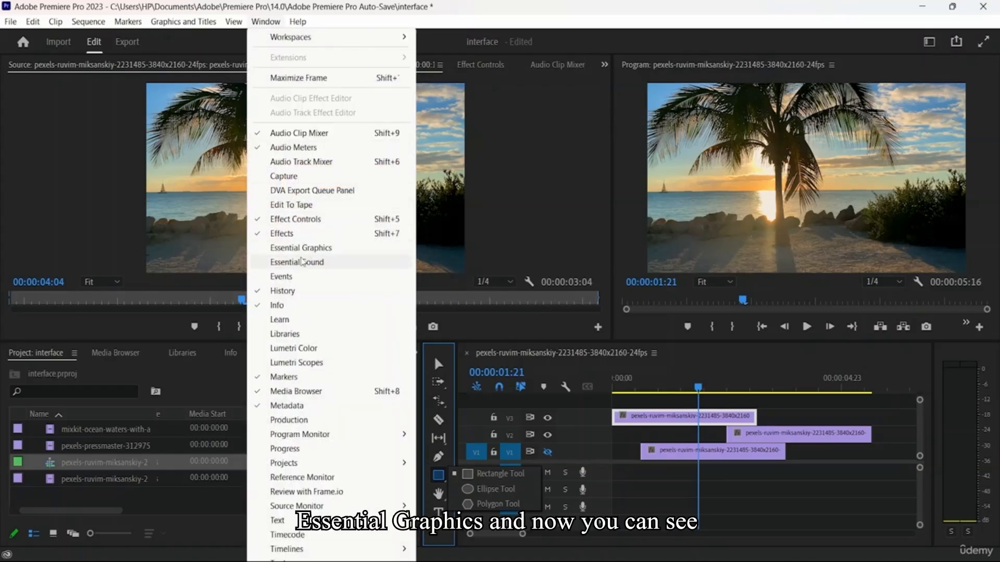
pyautogui.click(307, 248)
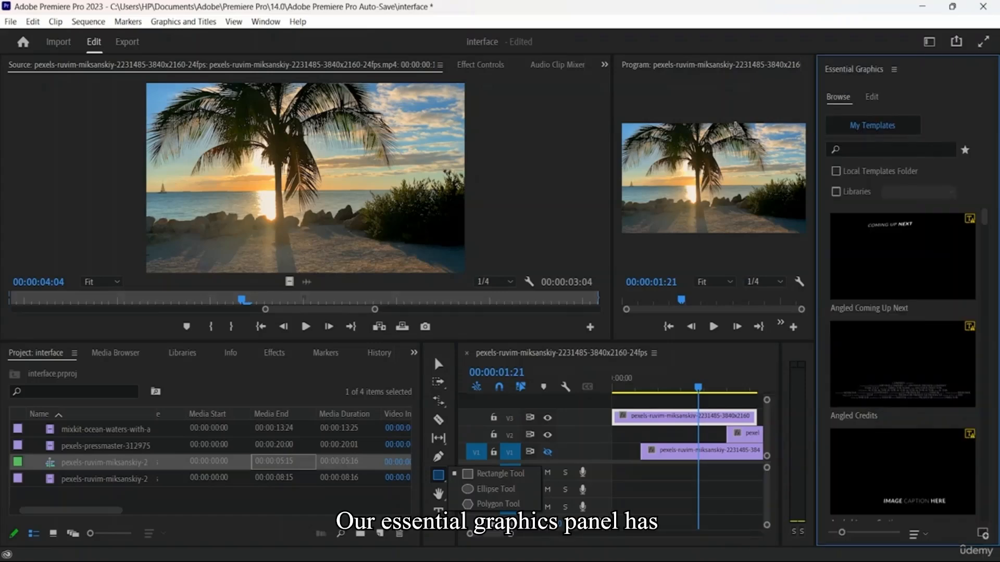
pyautogui.click(894, 69)
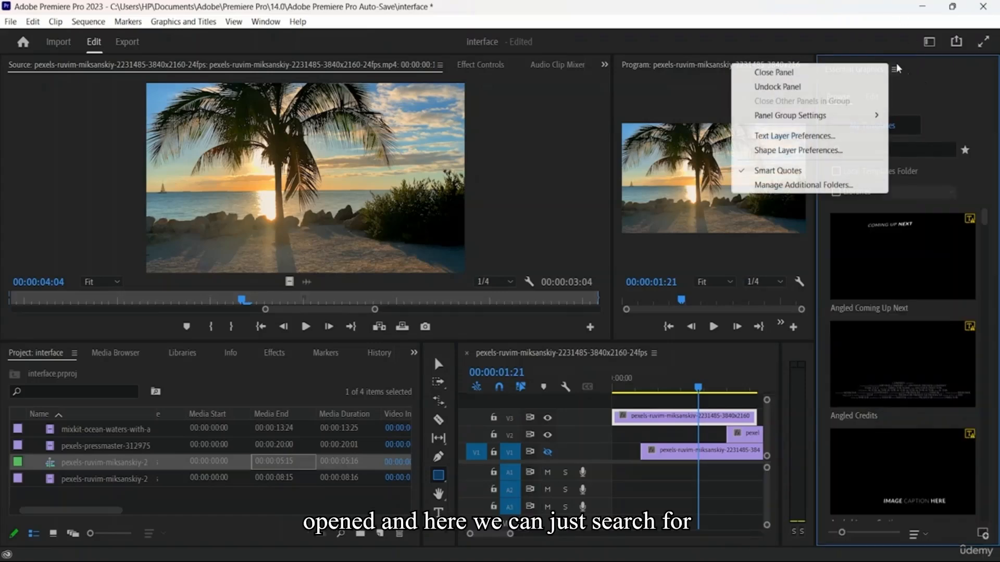
pyautogui.click(903, 151)
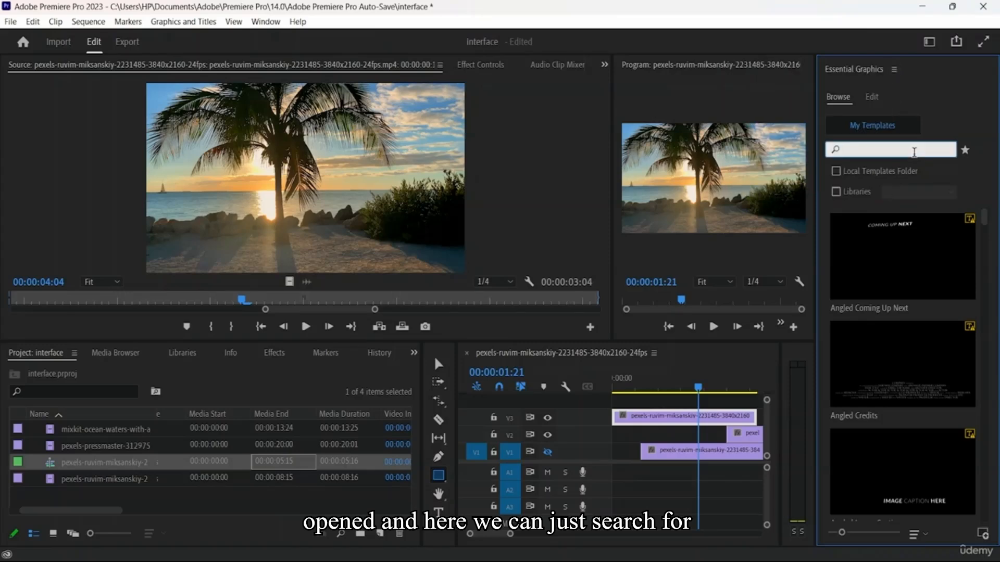
pyautogui.write('rec')
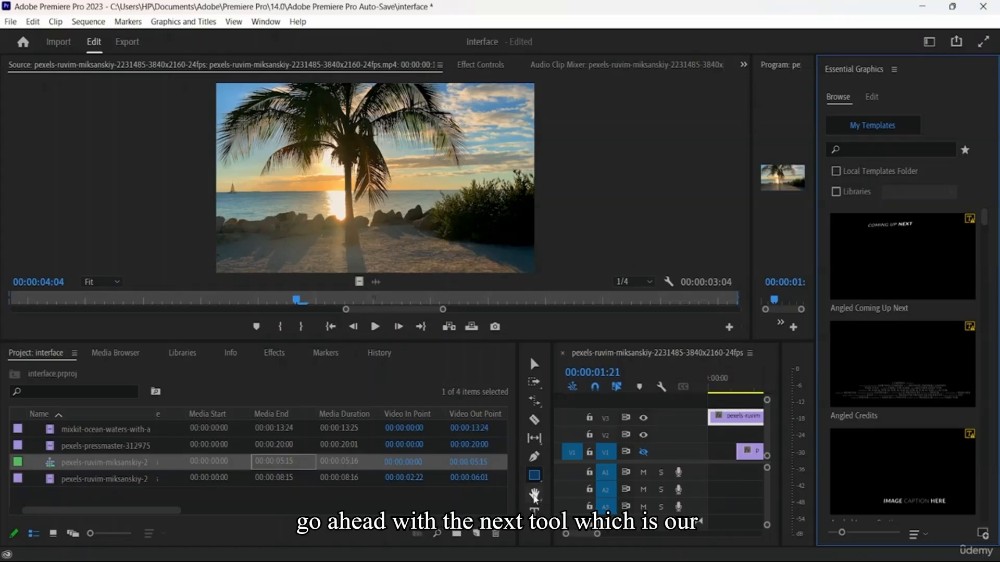
# Activate the Hand Tool, then switch to the Zoom Tool grouped with it and zoom in on the Timeline clips
pyautogui.click(535, 495)
pyautogui.click(534, 495)
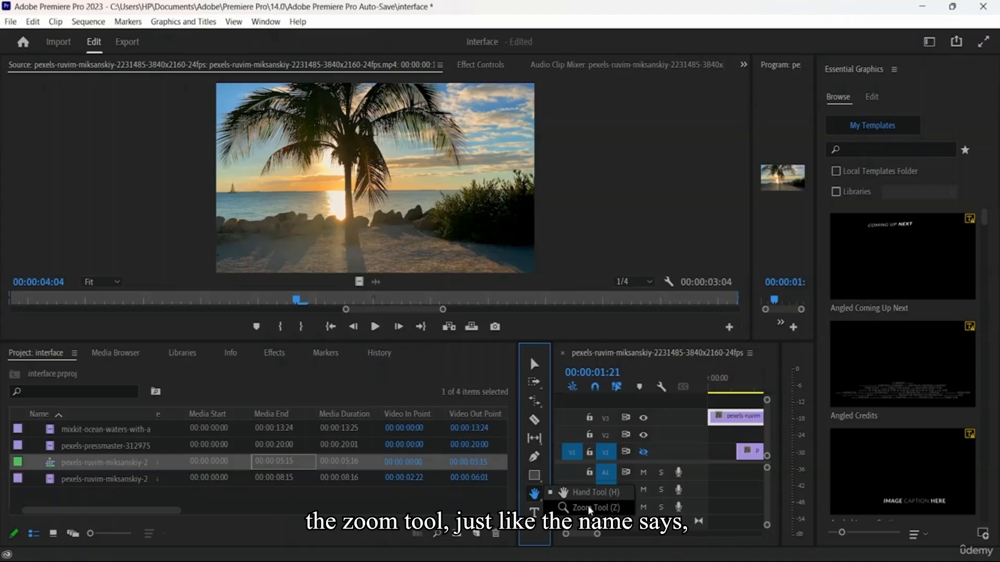
pyautogui.click(590, 508)
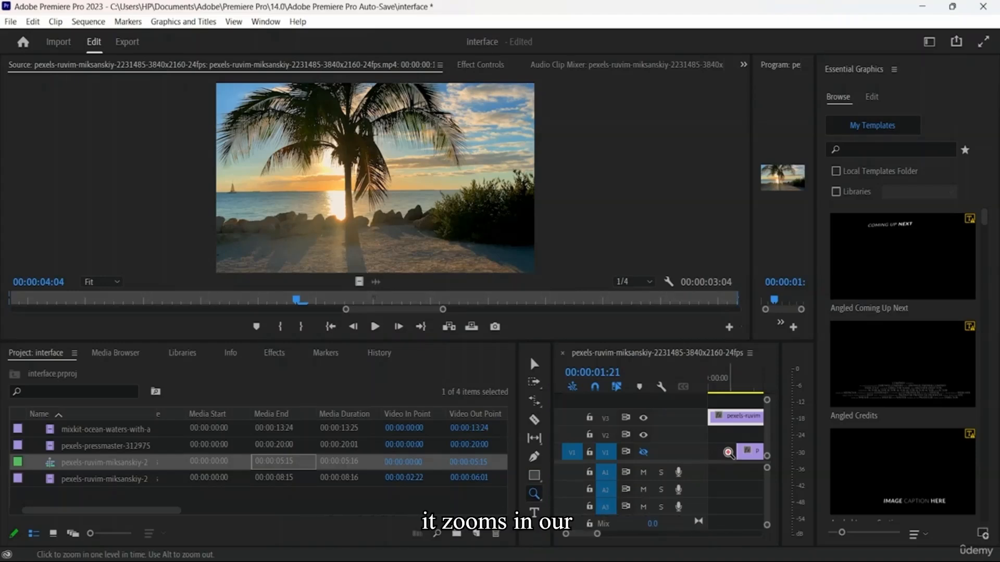
pyautogui.click(728, 453)
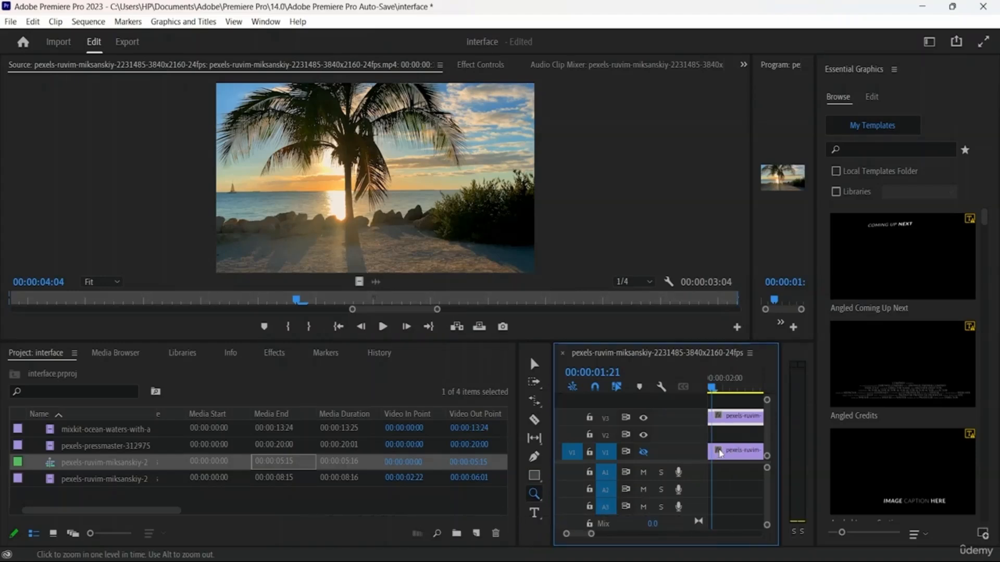
pyautogui.click(721, 453)
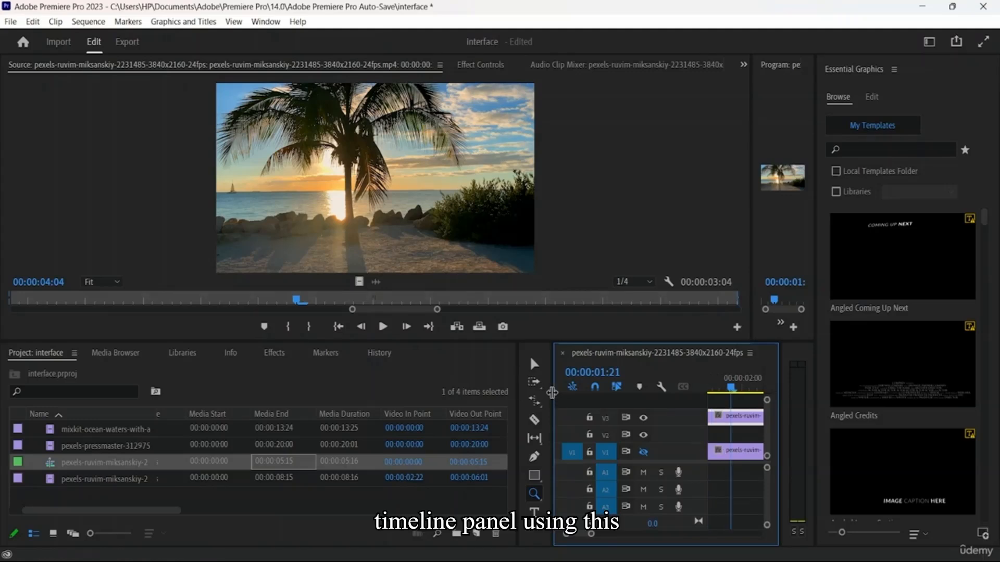
# Widen the Timeline panel and zoom in closely on the start of the V2 clip with the Zoom Tool
pyautogui.moveTo(552, 392); pyautogui.dragTo(329, 393)
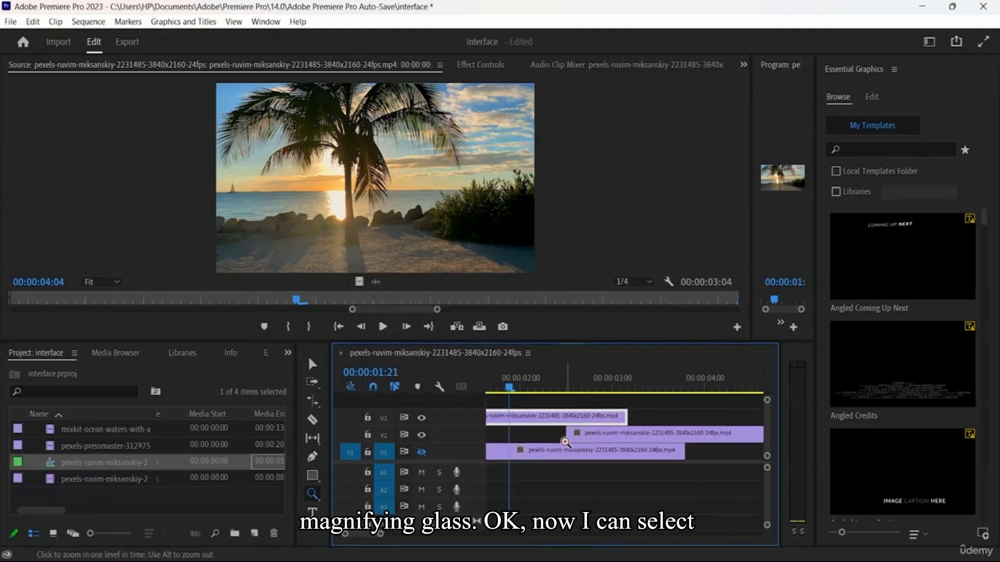
pyautogui.click(611, 434)
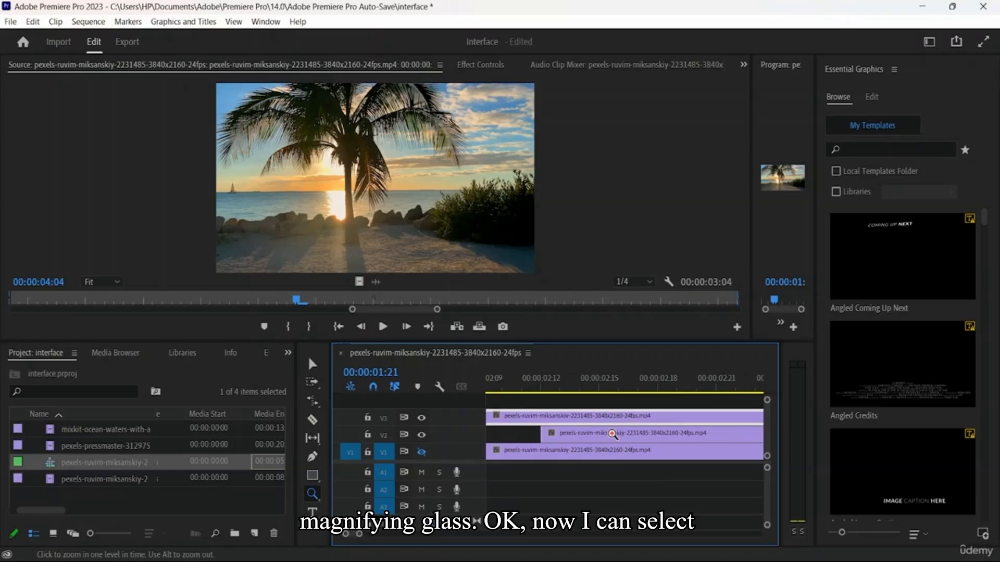
pyautogui.click(611, 433)
# Move the playhead to 00:00:01:22 and zoom the Timeline back out to fit all the clips
pyautogui.hscroll(-1, 607, 421)
pyautogui.hscroll(2, 606, 420)
pyautogui.hscroll(-4, 606, 421)
pyautogui.hscroll(-3, 607, 423)
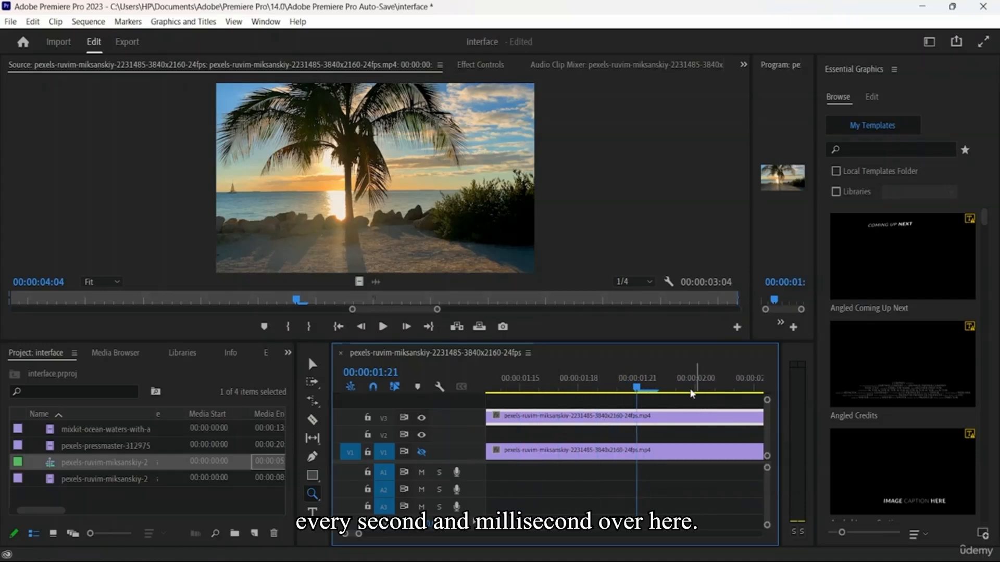
pyautogui.moveTo(639, 394)
pyautogui.mouseDown()
pyautogui.moveTo(740, 399)
pyautogui.moveTo(653, 399)
pyautogui.mouseUp()
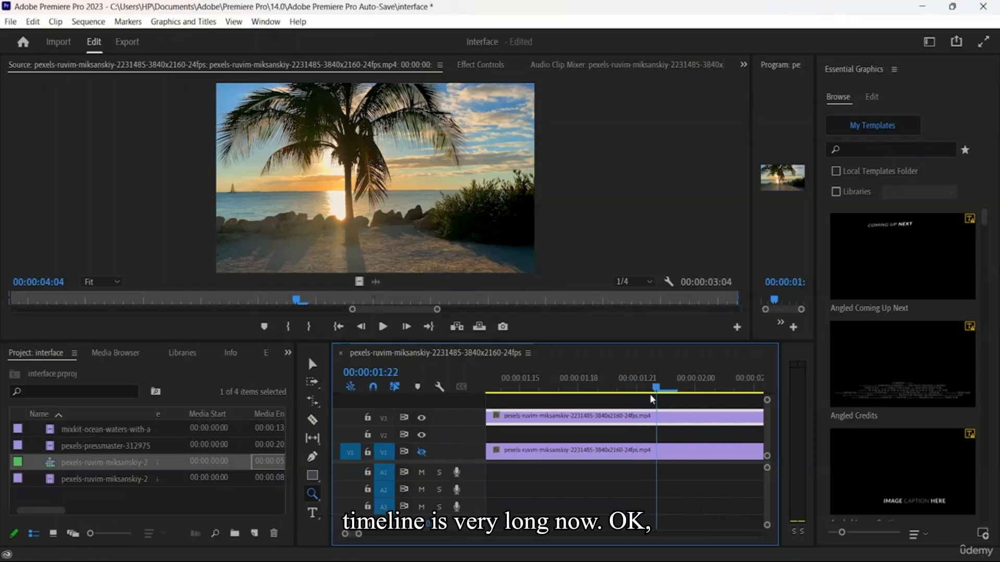
pyautogui.moveTo(396, 543); pyautogui.dragTo(485, 546)
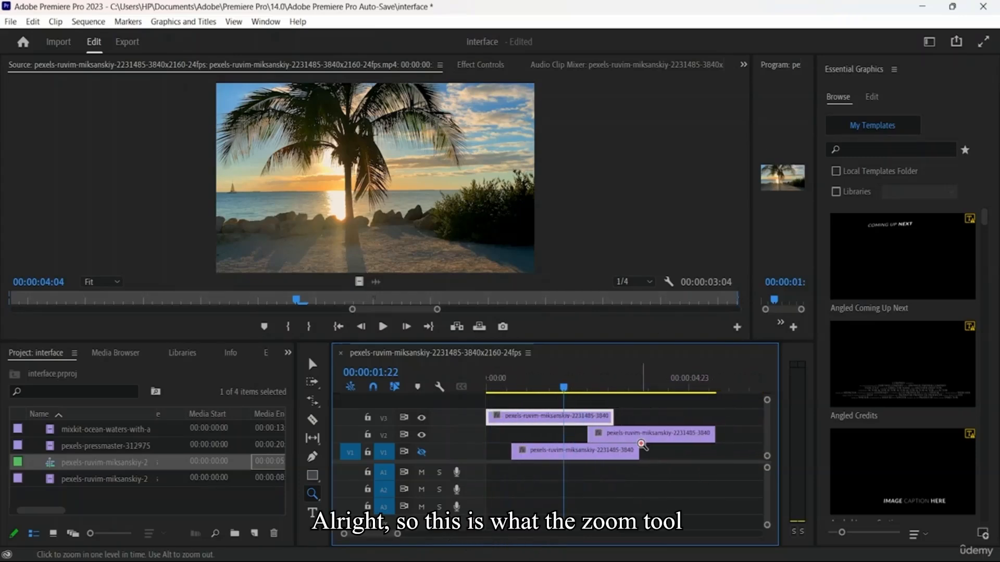
# Activate the Type Tool and show the tools grouped with it
pyautogui.click(311, 494)
pyautogui.click(313, 517)
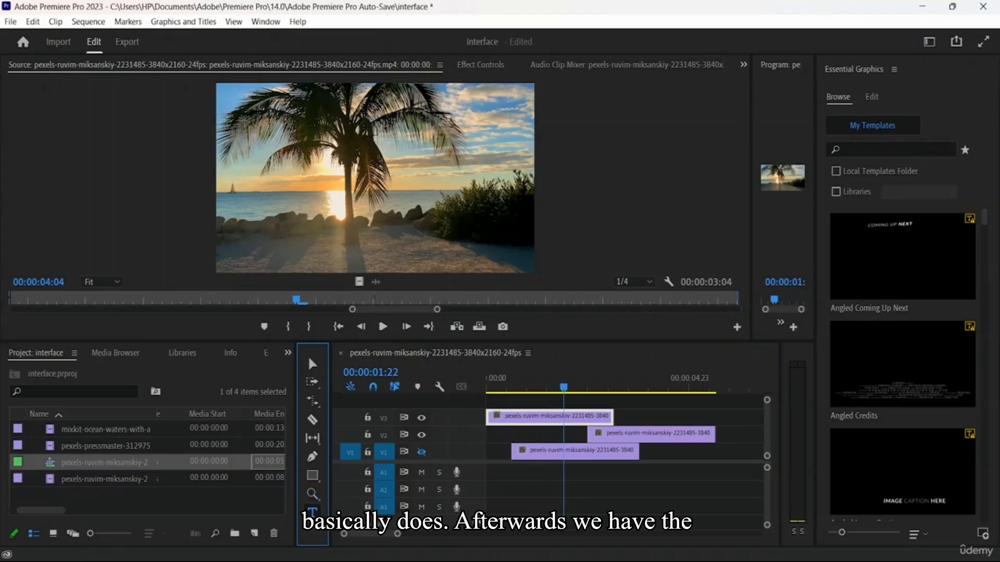
pyautogui.click(313, 513)
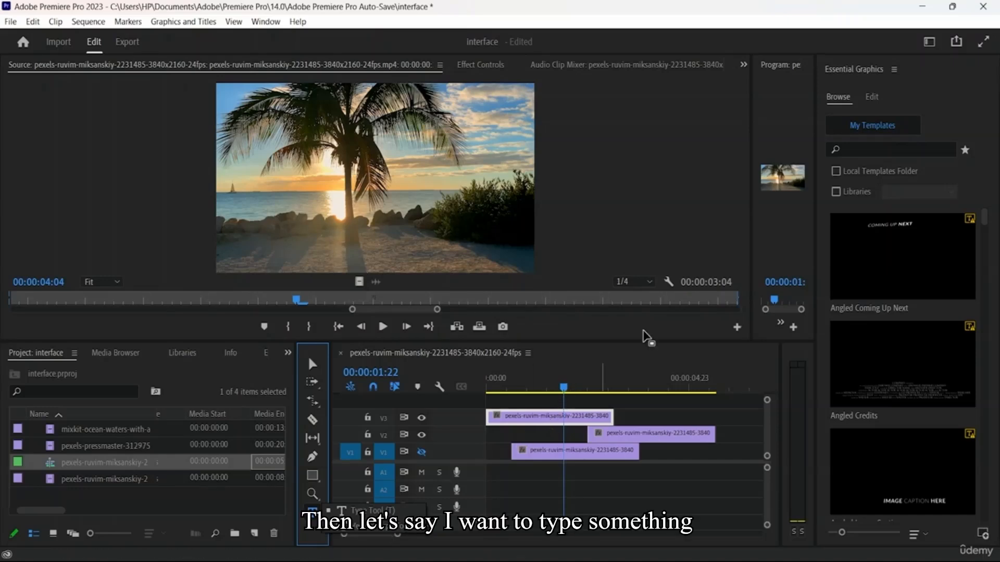
# Add a text layer on the Program monitor's image with that panel widened, and clear the layer's sample text
pyautogui.click(774, 186)
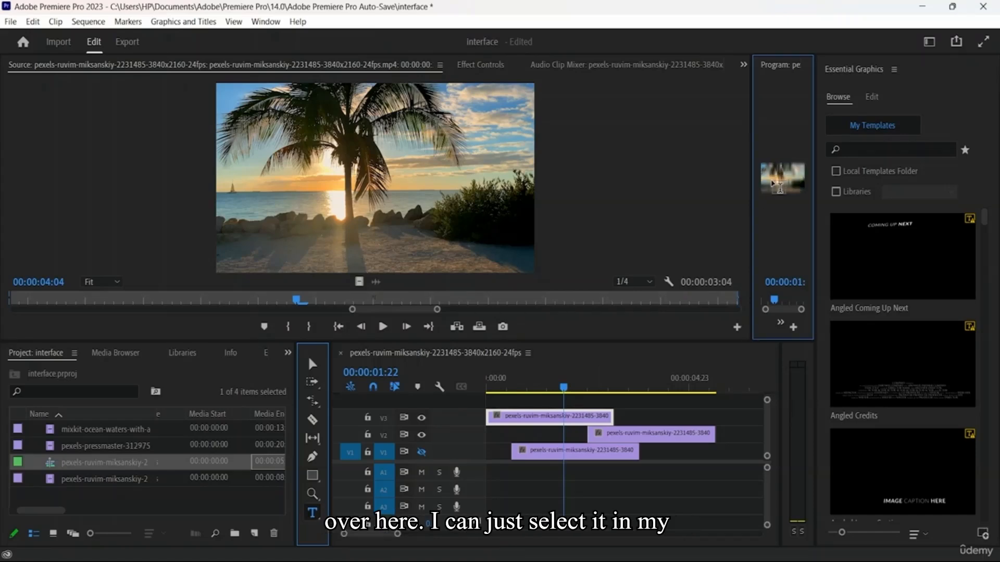
pyautogui.click(756, 186)
pyautogui.moveTo(755, 185); pyautogui.dragTo(472, 178)
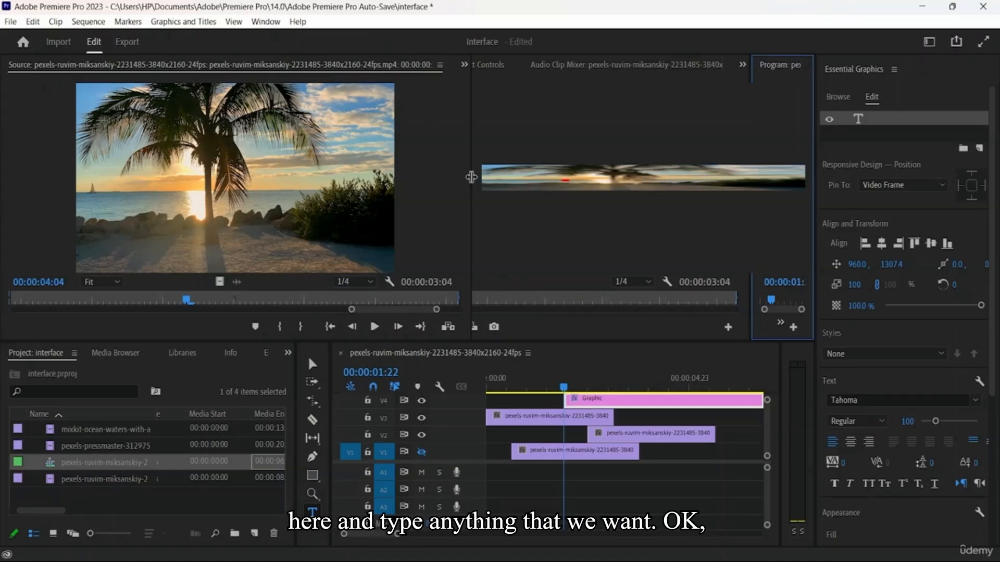
pyautogui.moveTo(472, 177); pyautogui.dragTo(471, 177)
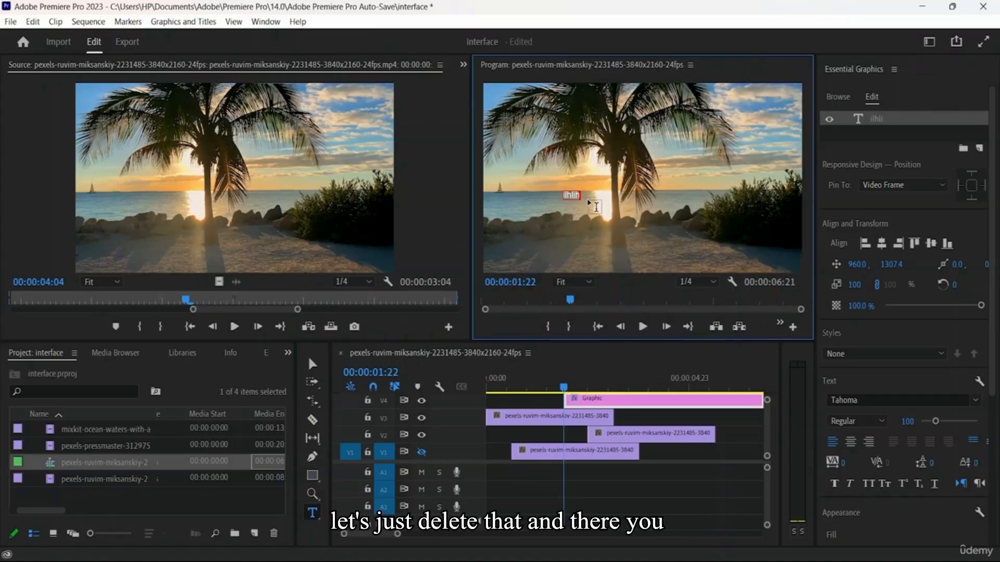
pyautogui.press('BackSpace')
pyautogui.click(312, 513)
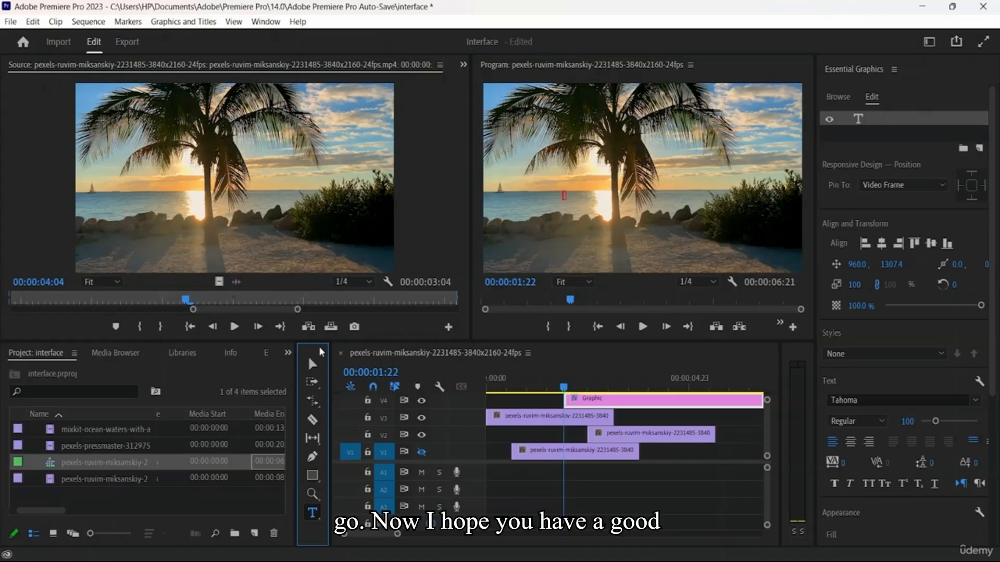